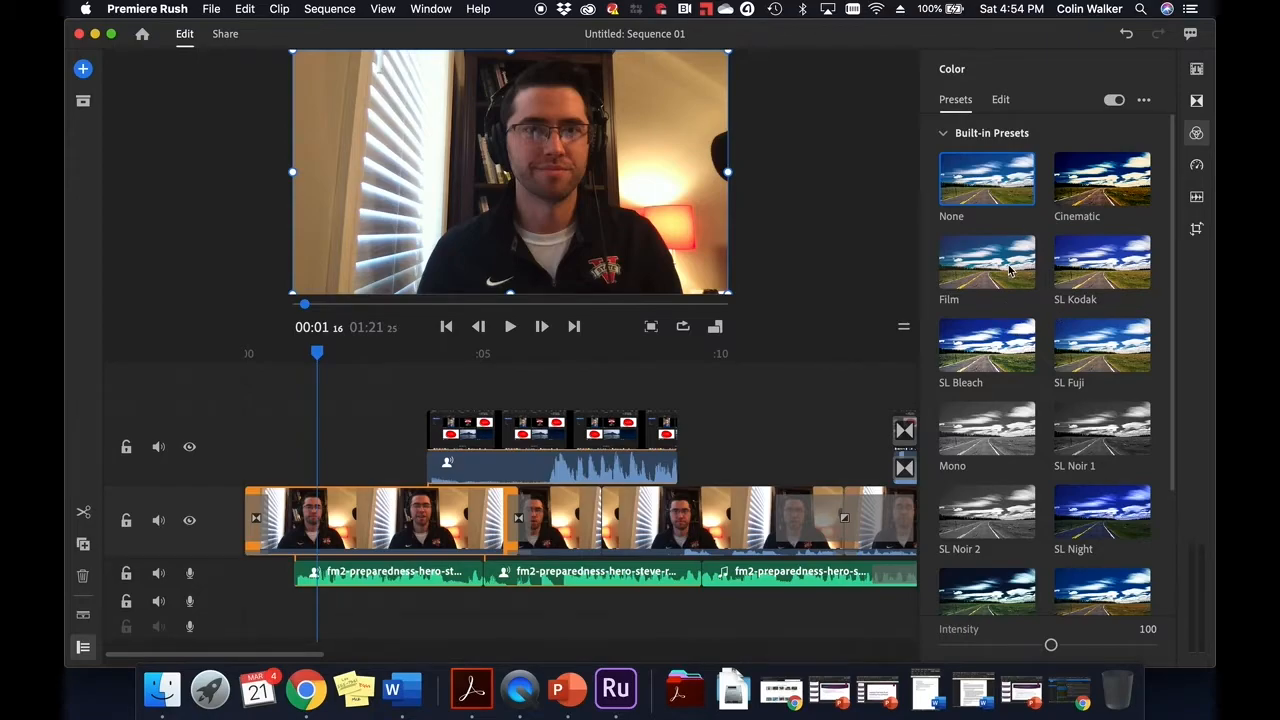
Try the SL Bleach color preset on the clip at intensity 101, and restore the None preset.
{"action": "scroll", "coordinate": [988, 335], "scroll_direction": "down", "scroll_amount": 5}
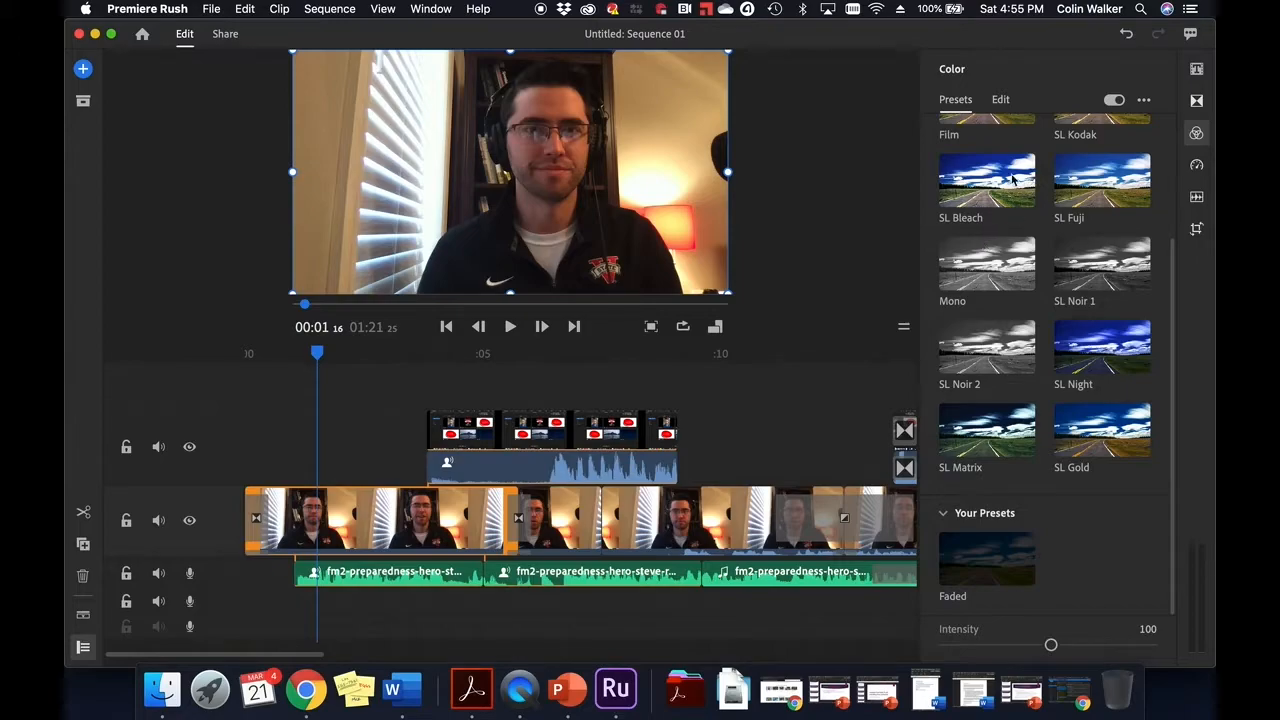
{"action": "left_click", "coordinate": [975, 190]}
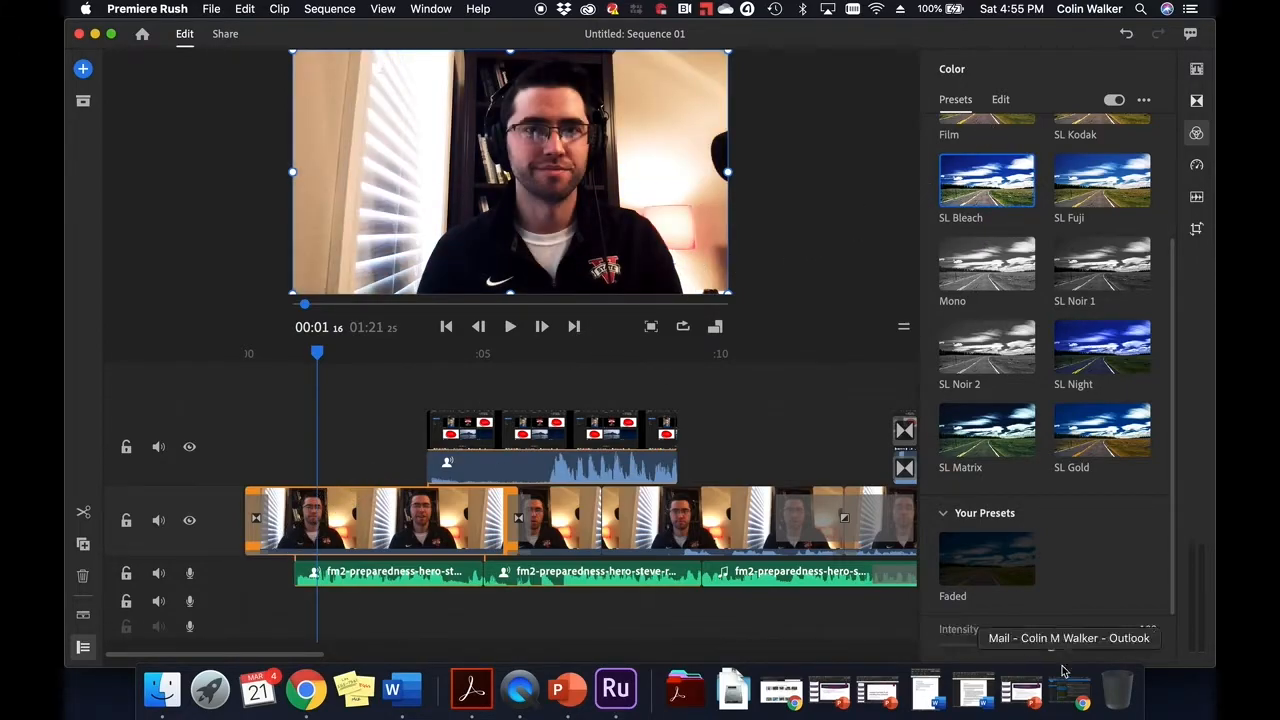
{"action": "mouse_move", "coordinate": [1051, 646]}
{"action": "left_mouse_down"}
{"action": "mouse_move", "coordinate": [1160, 648]}
{"action": "mouse_move", "coordinate": [1104, 658]}
{"action": "mouse_move", "coordinate": [1051, 645]}
{"action": "left_mouse_up"}
{"action": "scroll", "coordinate": [1054, 308], "scroll_direction": "up", "scroll_amount": 3}
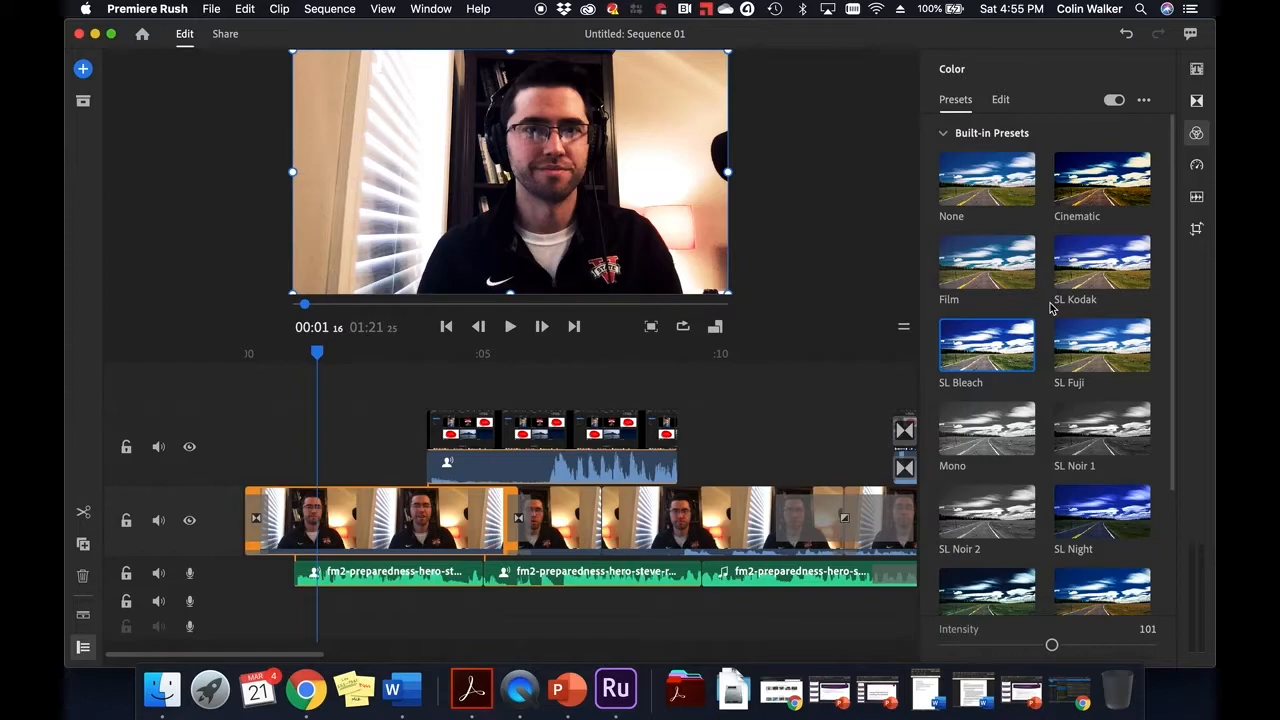
{"action": "left_click", "coordinate": [981, 168]}
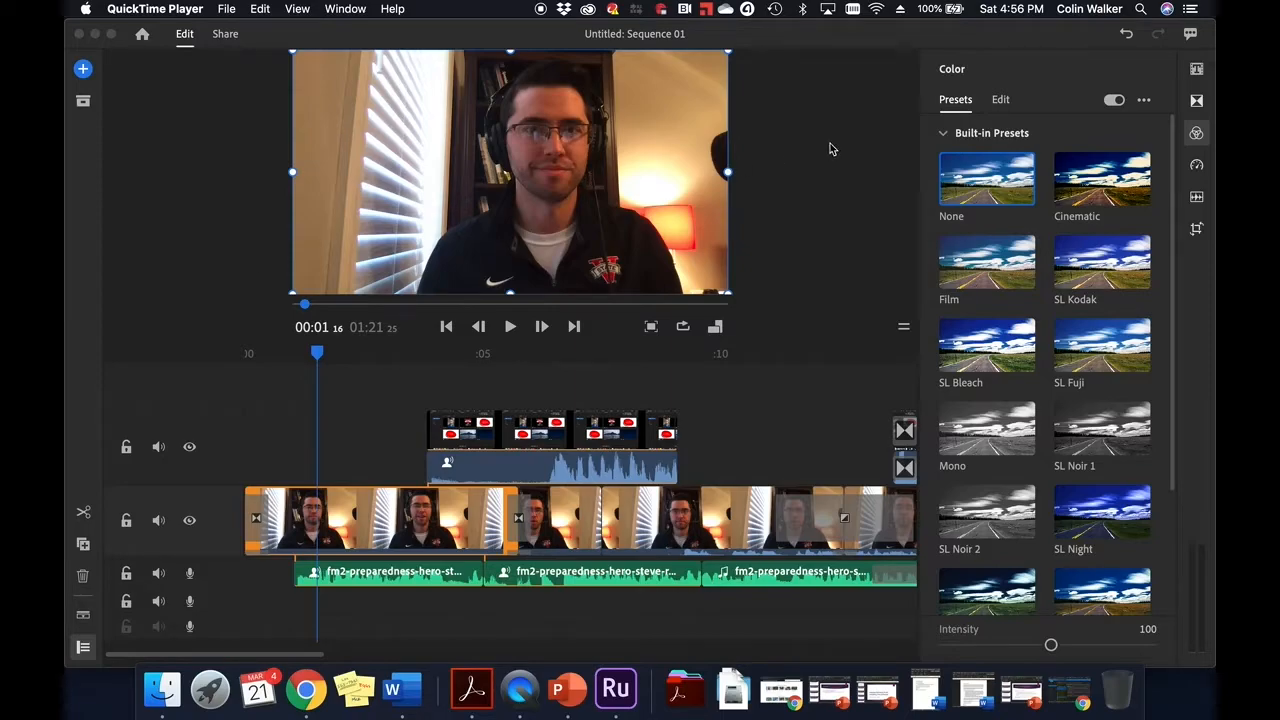
Open the clip's manual color adjustments with the Basic section expanded and the Advanced section collapsed.
{"action": "left_click", "coordinate": [1000, 107]}
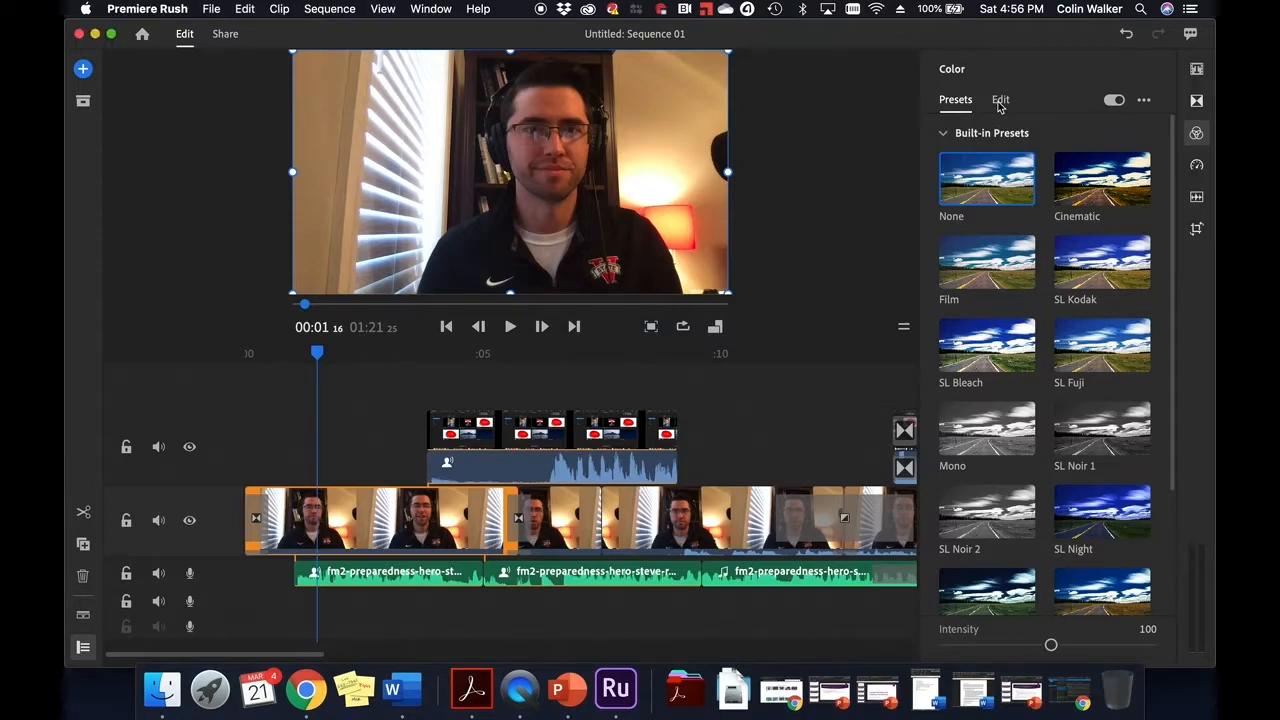
{"action": "left_click", "coordinate": [1001, 104]}
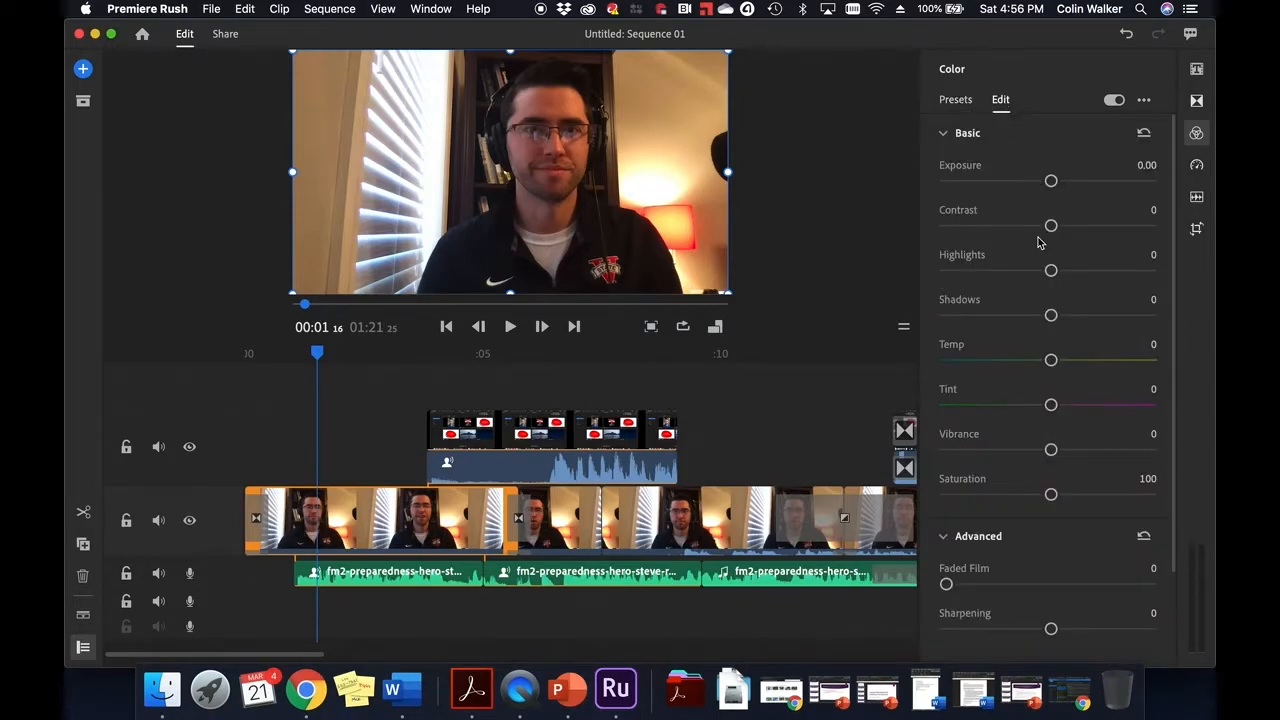
{"action": "left_click", "coordinate": [943, 131]}
{"action": "left_click", "coordinate": [941, 179]}
{"action": "left_click", "coordinate": [943, 133]}
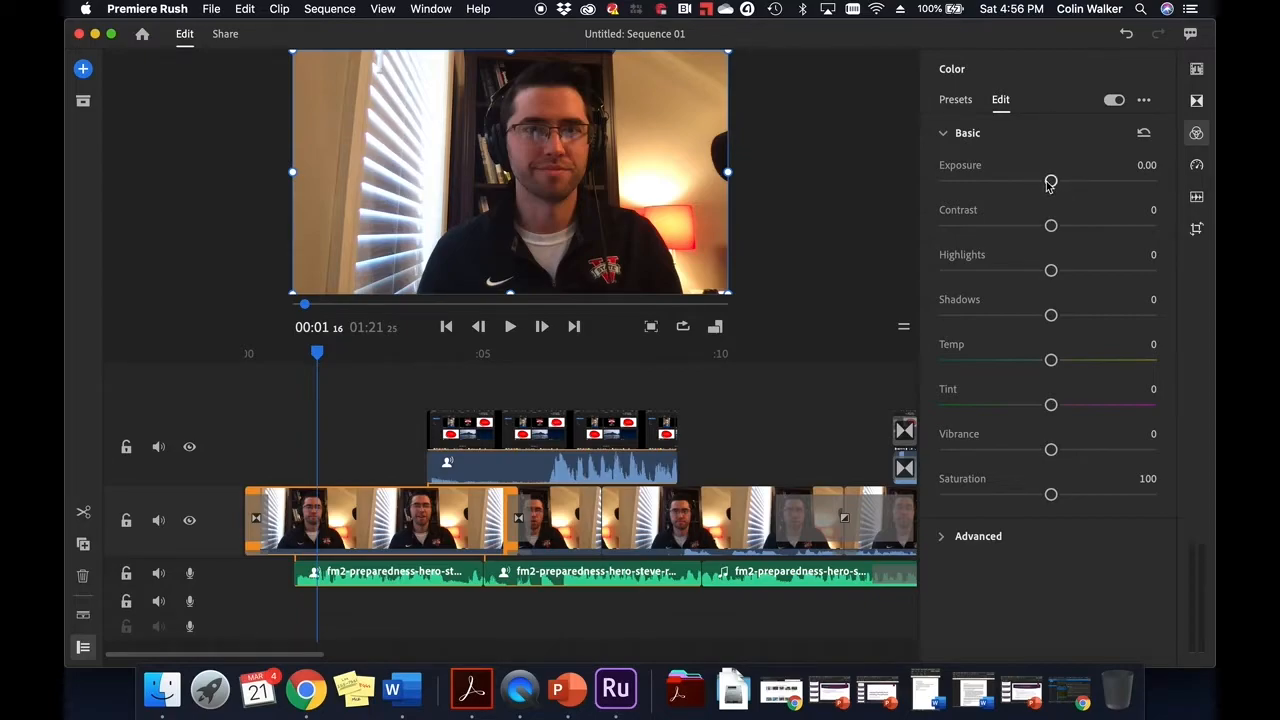
Move the playhead to about 00:02 in the first clip, try raising Exposure to about 0.39, and reset the Basic adjustments.
{"action": "left_click", "coordinate": [376, 517]}
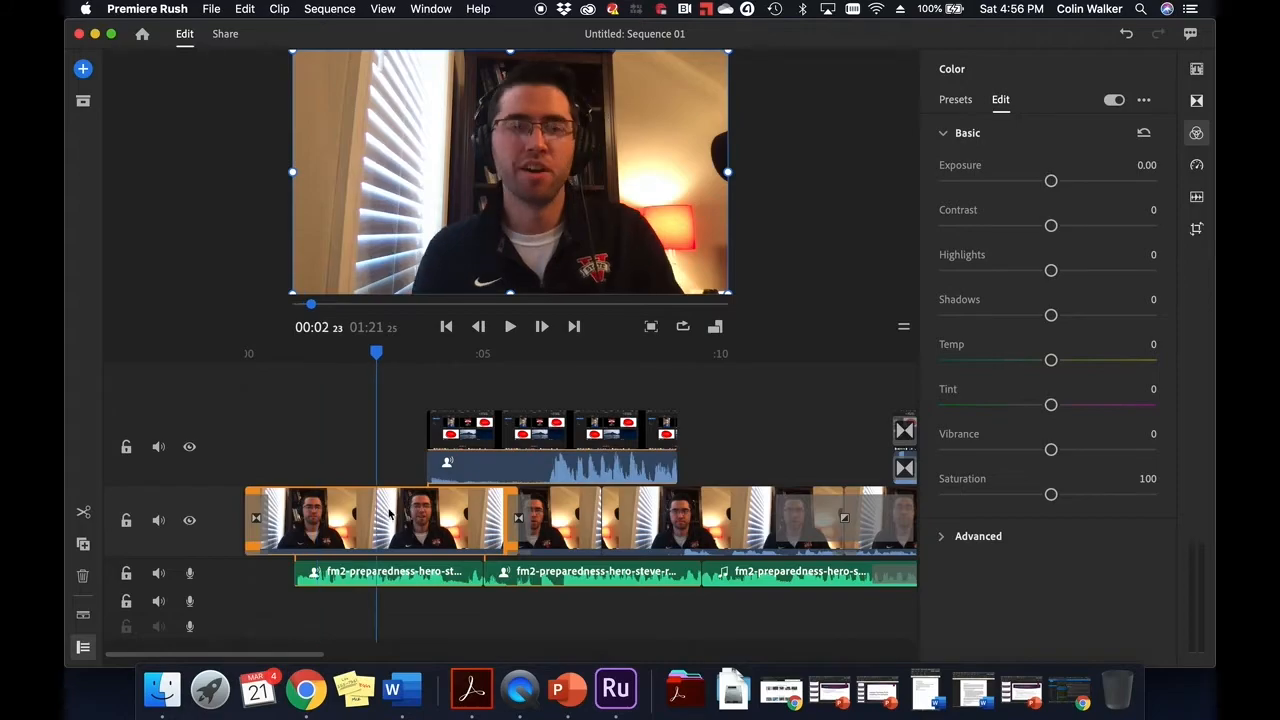
{"action": "left_click_drag", "start_coordinate": [378, 352], "coordinate": [361, 352]}
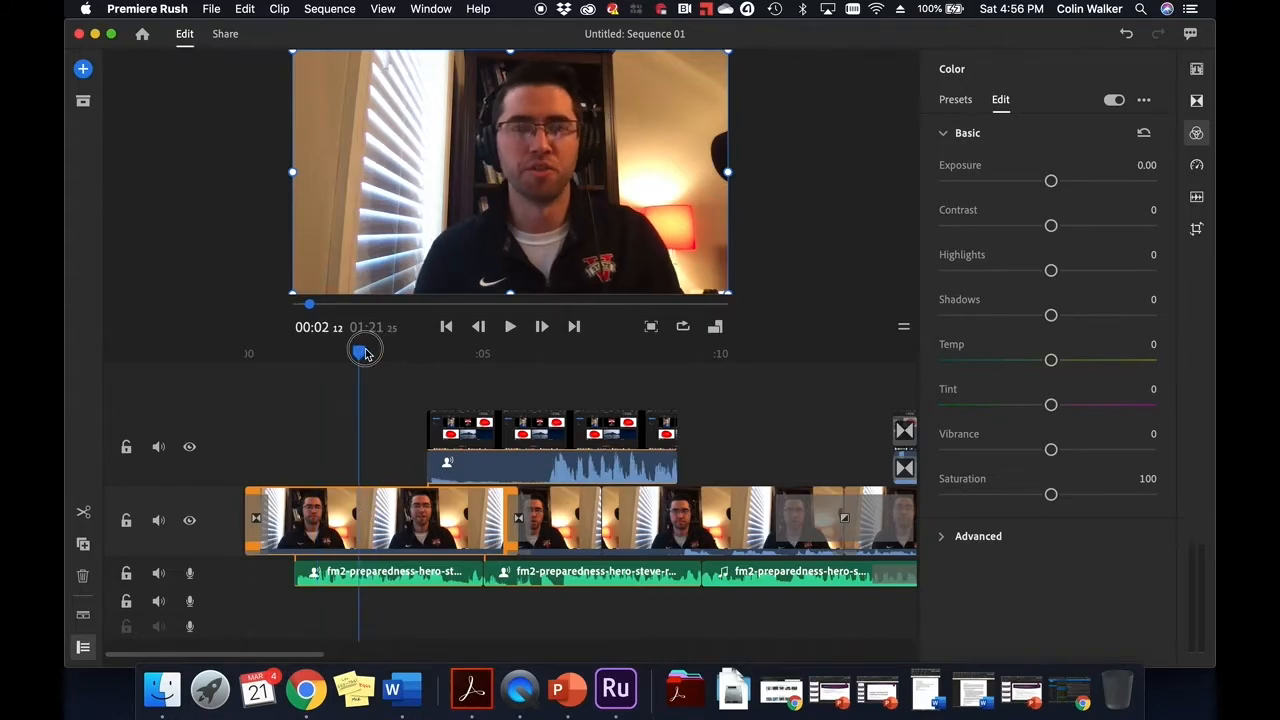
{"action": "mouse_move", "coordinate": [1053, 184]}
{"action": "left_mouse_down"}
{"action": "mouse_move", "coordinate": [1146, 180]}
{"action": "mouse_move", "coordinate": [1082, 195]}
{"action": "mouse_move", "coordinate": [946, 186]}
{"action": "mouse_move", "coordinate": [1058, 182]}
{"action": "left_mouse_up"}
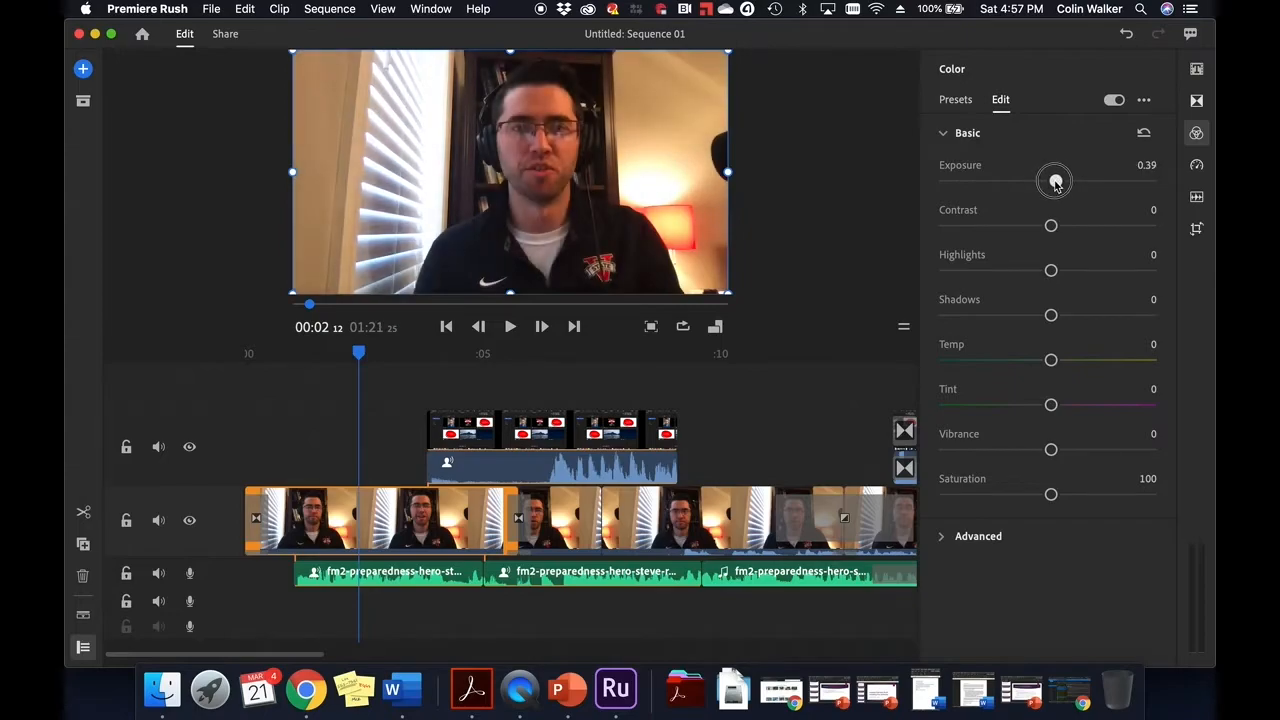
{"action": "left_click", "coordinate": [1145, 135]}
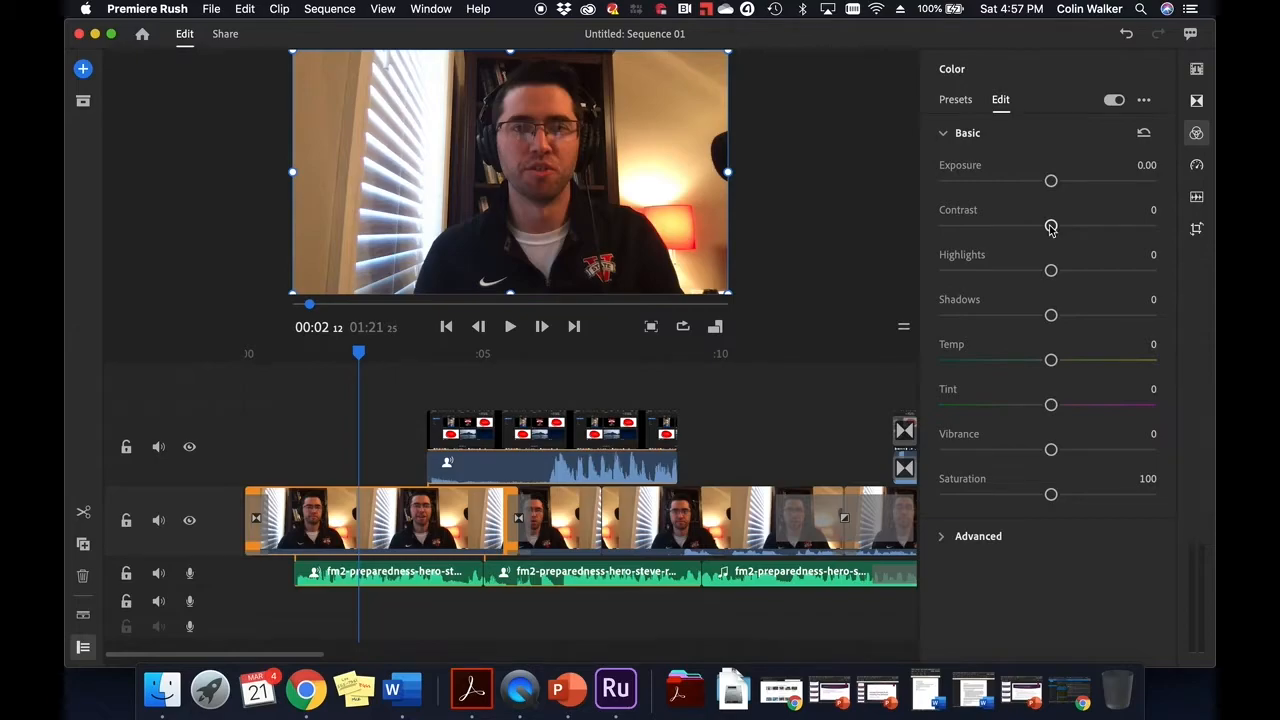
Try small Contrast and Highlights changes, compare the clip with color effects off and on, and reset the Basic adjustments.
{"action": "mouse_move", "coordinate": [1051, 227]}
{"action": "left_mouse_down"}
{"action": "mouse_move", "coordinate": [1157, 223]}
{"action": "mouse_move", "coordinate": [966, 220]}
{"action": "mouse_move", "coordinate": [914, 191]}
{"action": "mouse_move", "coordinate": [1051, 194]}
{"action": "mouse_move", "coordinate": [1052, 211]}
{"action": "mouse_move", "coordinate": [921, 218]}
{"action": "mouse_move", "coordinate": [1051, 215]}
{"action": "left_mouse_up"}
{"action": "left_click", "coordinate": [1143, 132]}
{"action": "mouse_move", "coordinate": [1053, 273]}
{"action": "left_mouse_down"}
{"action": "mouse_move", "coordinate": [1168, 273]}
{"action": "mouse_move", "coordinate": [868, 266]}
{"action": "mouse_move", "coordinate": [1054, 265]}
{"action": "left_mouse_up"}
{"action": "left_click", "coordinate": [1114, 100]}
{"action": "left_click", "coordinate": [1114, 100]}
{"action": "left_click", "coordinate": [1143, 133]}
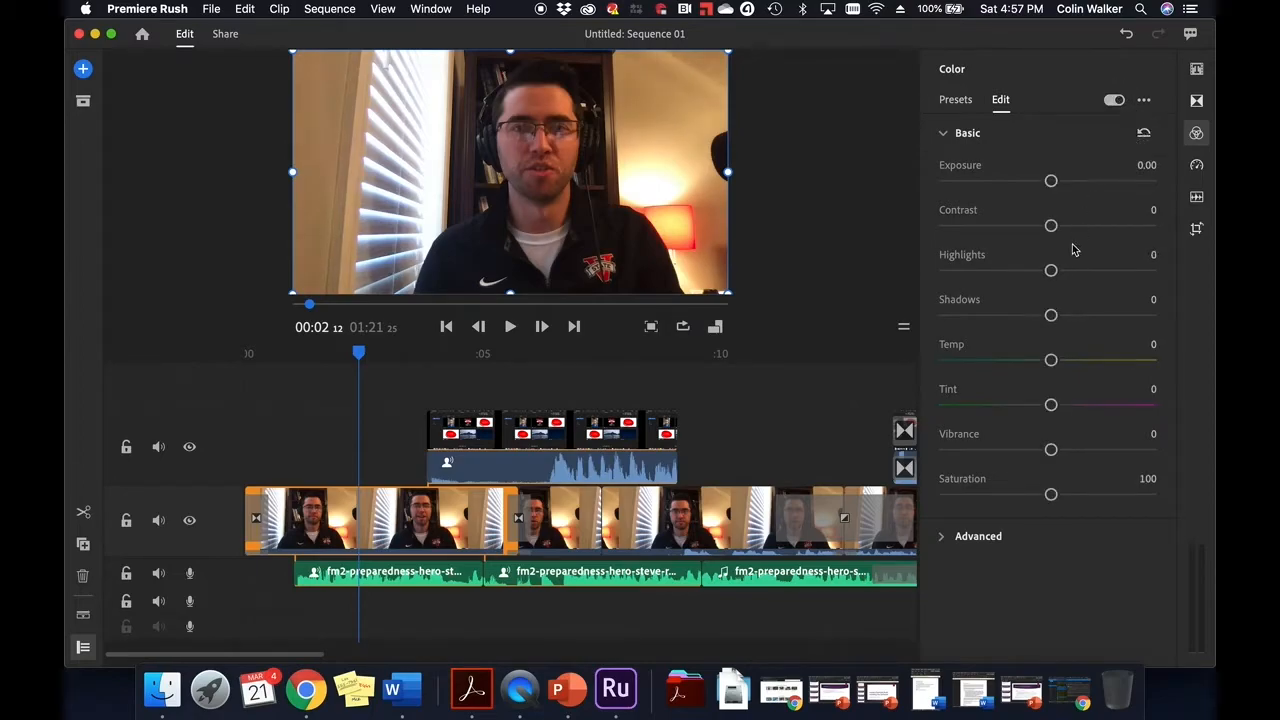
Try Shadows at 99, -100 and about 8 on the clip, and reset the Basic adjustments.
{"action": "left_click", "coordinate": [1051, 315]}
{"action": "left_click_drag", "start_coordinate": [1053, 318], "coordinate": [1147, 326]}
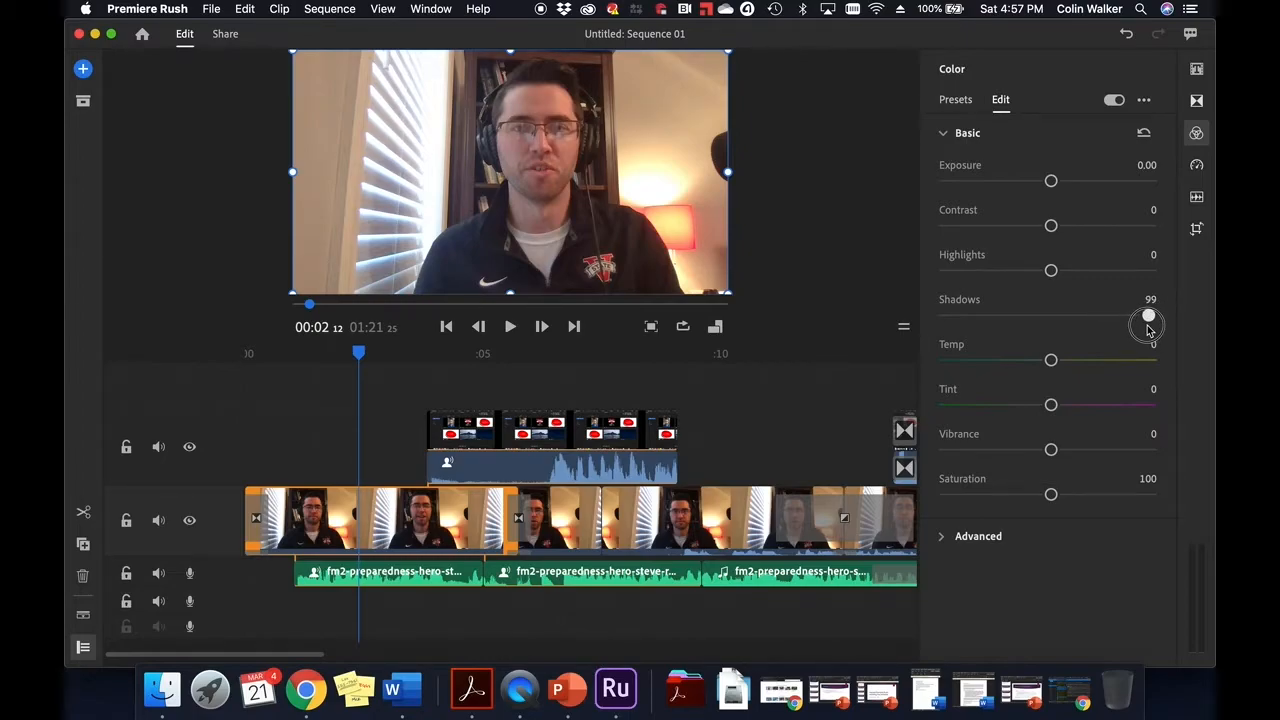
{"action": "left_click_drag", "start_coordinate": [1147, 326], "coordinate": [895, 300]}
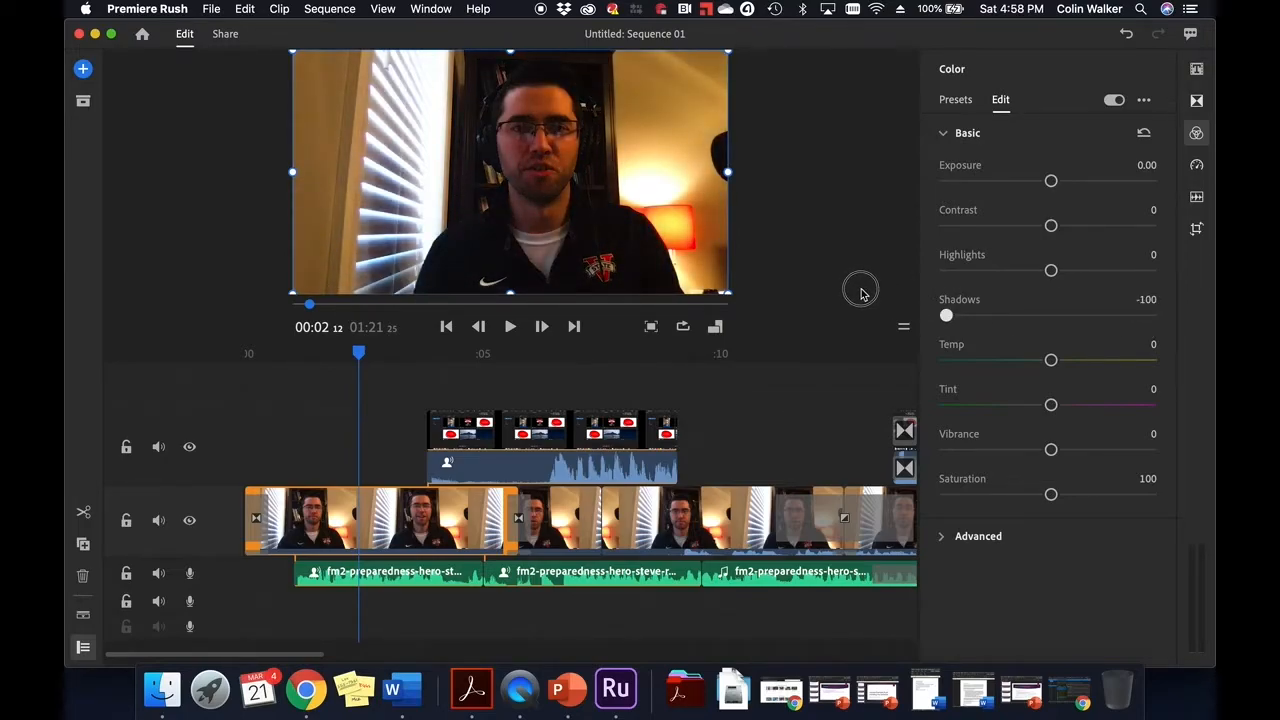
{"action": "left_click_drag", "start_coordinate": [946, 315], "coordinate": [1056, 317]}
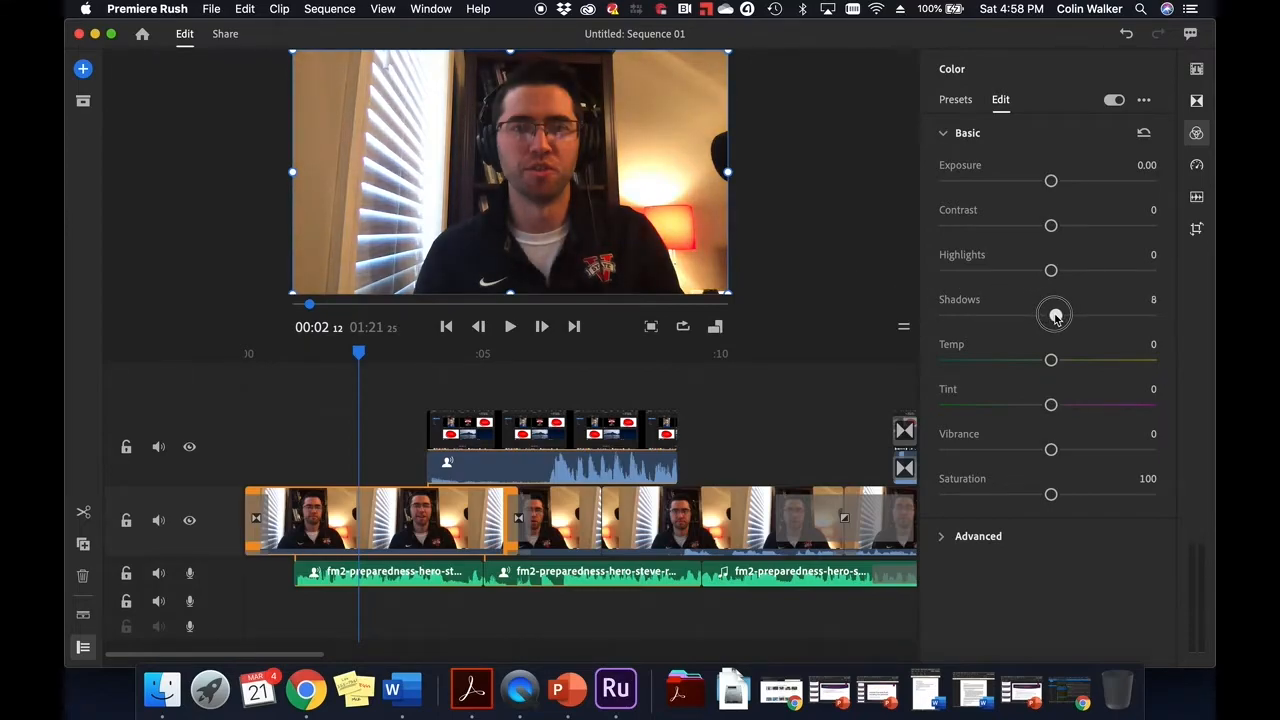
{"action": "left_click", "coordinate": [1145, 134]}
Try Highlights at 100, compare the clip with color effects off and on, and return Highlights to 0.
{"action": "left_click", "coordinate": [1114, 101]}
{"action": "left_click", "coordinate": [1114, 101]}
{"action": "left_click", "coordinate": [1114, 101]}
{"action": "left_click", "coordinate": [1114, 101]}
{"action": "left_click_drag", "start_coordinate": [1050, 272], "coordinate": [1160, 271]}
{"action": "left_click", "coordinate": [1114, 101]}
{"action": "left_click", "coordinate": [1114, 101]}
{"action": "left_click", "coordinate": [1114, 101]}
{"action": "left_click", "coordinate": [1114, 101]}
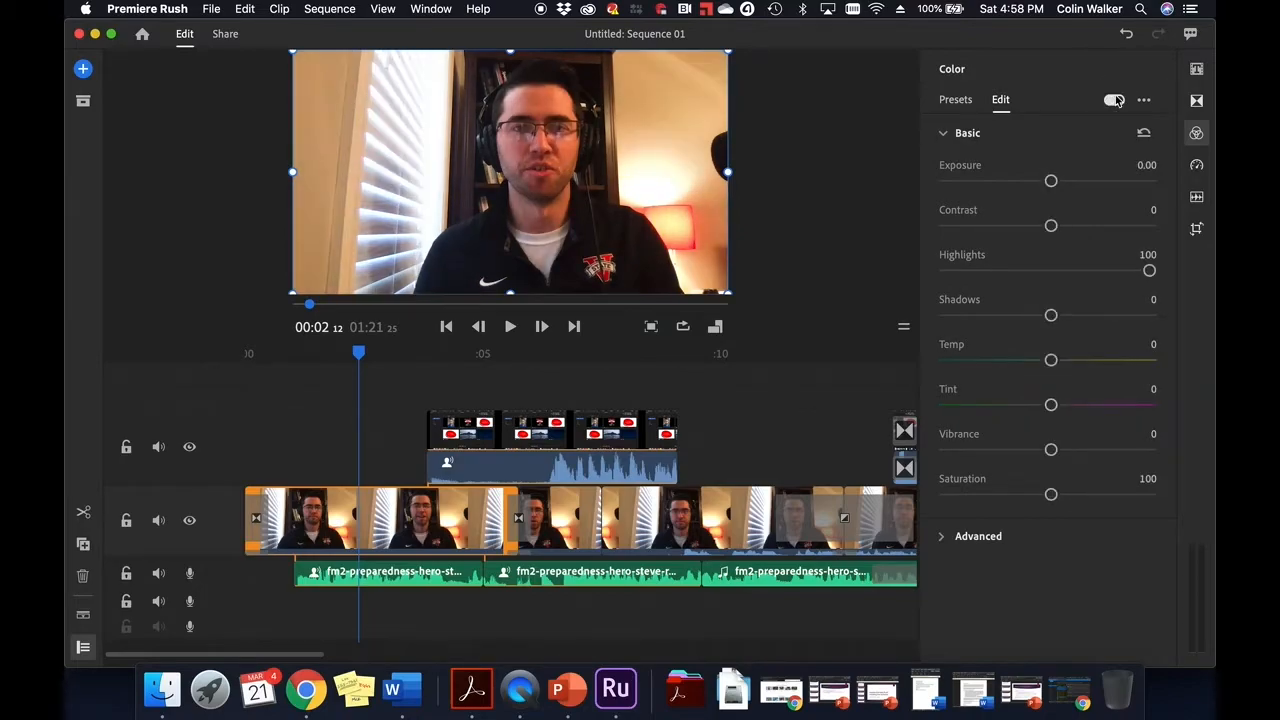
{"action": "left_click", "coordinate": [1051, 271]}
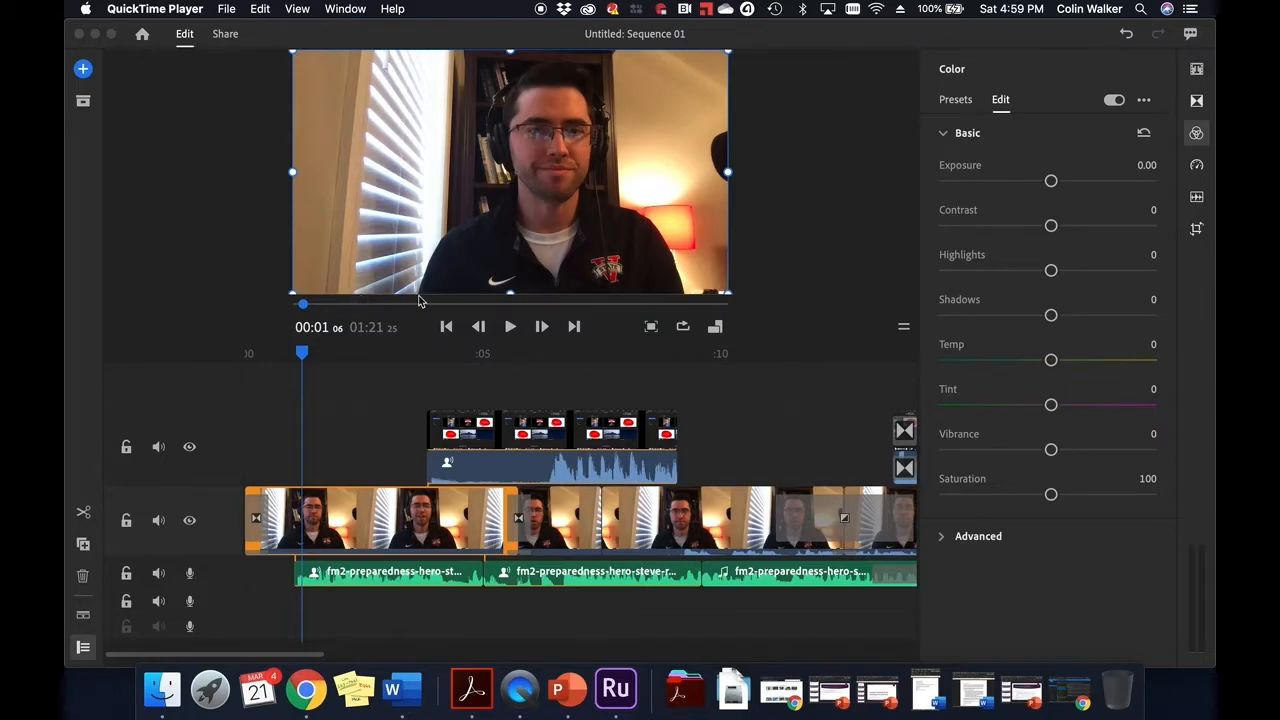
Try the warmest color temperature by setting Temp to 100, and return it to 0.
{"action": "left_click", "coordinate": [1051, 361]}
{"action": "left_click_drag", "start_coordinate": [1053, 361], "coordinate": [1160, 363]}
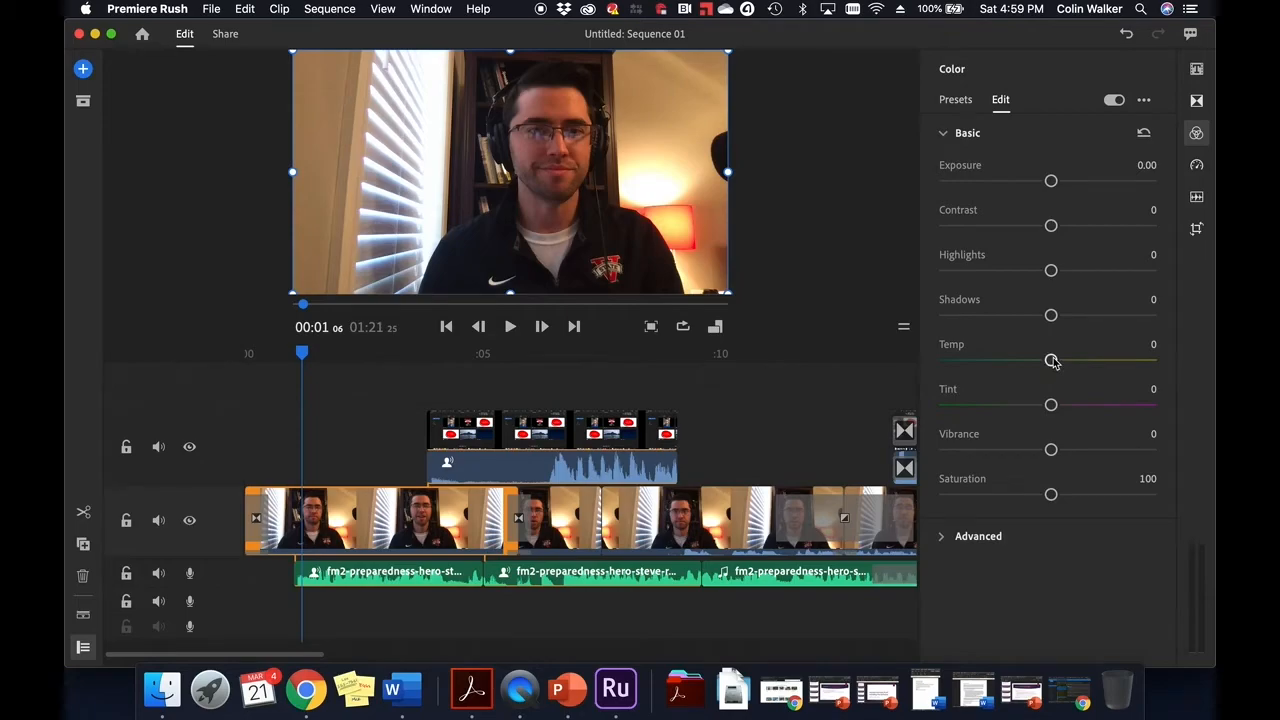
{"action": "left_click_drag", "start_coordinate": [1051, 361], "coordinate": [1199, 346]}
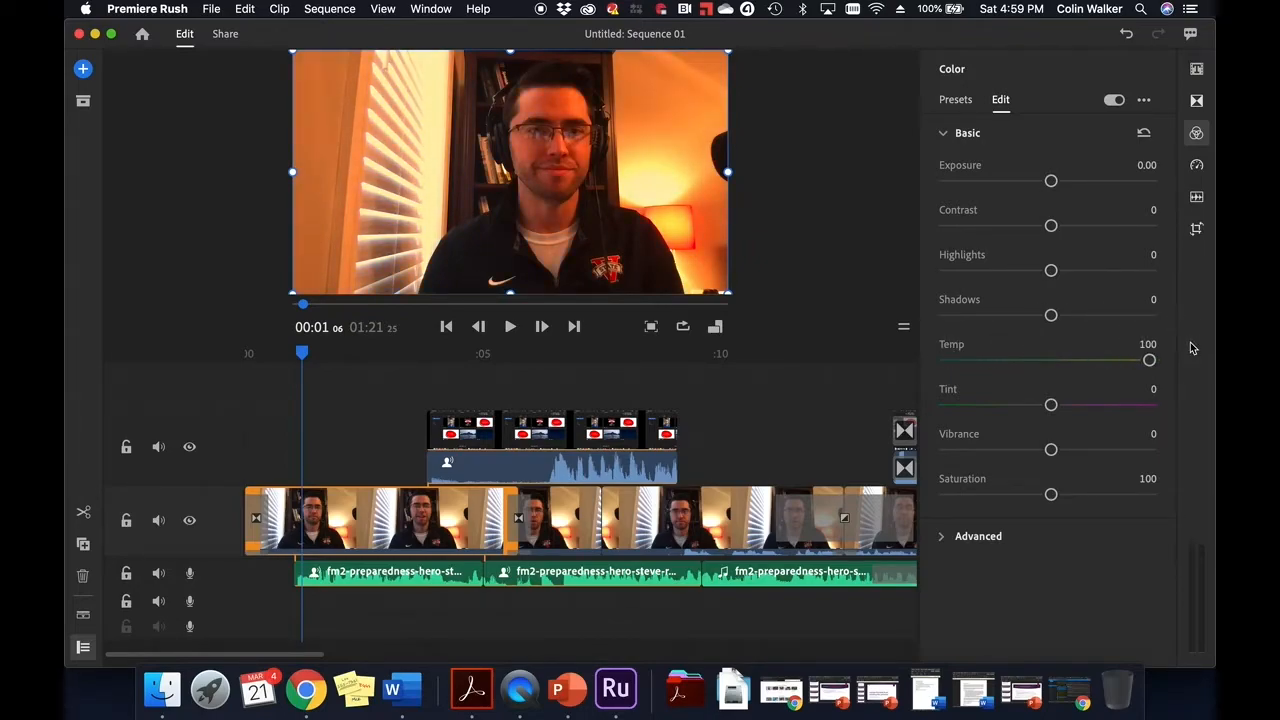
{"action": "left_click", "coordinate": [1051, 362]}
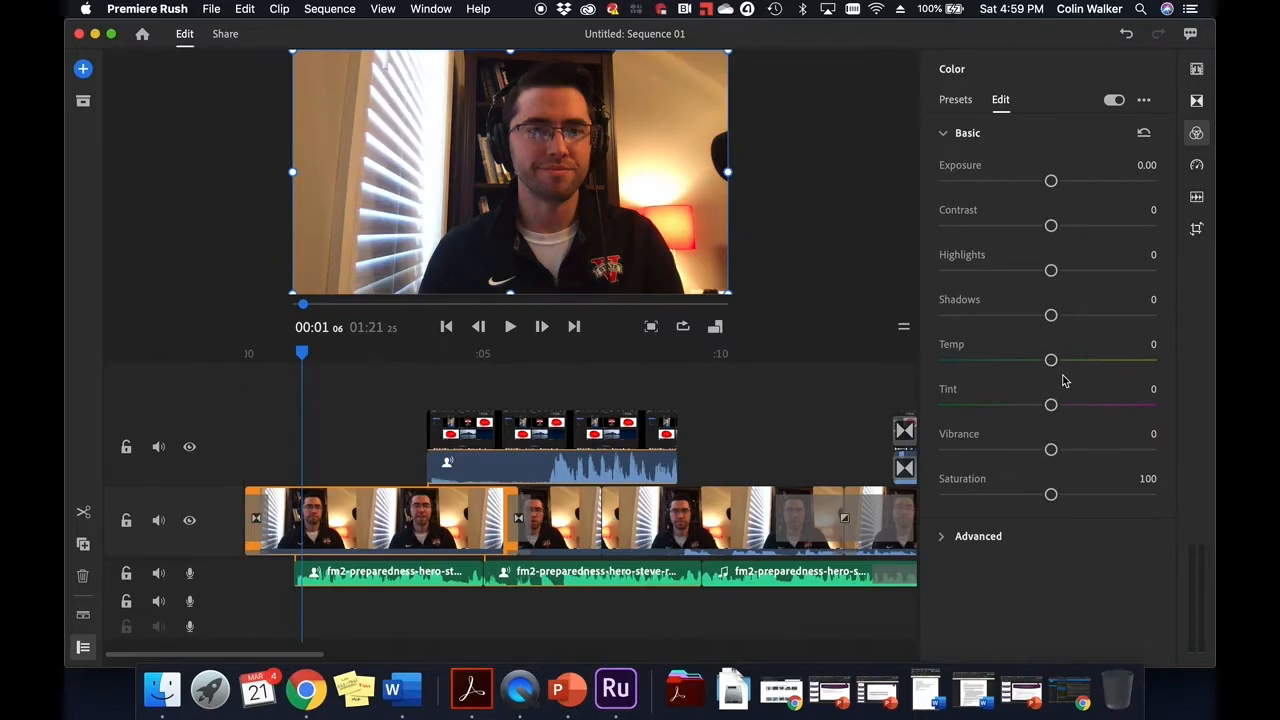
Try Tint at 2 and Vibrance at -100, restore both to 0, and leave Saturation at 100.
{"action": "mouse_move", "coordinate": [1051, 404]}
{"action": "left_mouse_down"}
{"action": "mouse_move", "coordinate": [960, 406]}
{"action": "mouse_move", "coordinate": [1143, 406]}
{"action": "mouse_move", "coordinate": [1052, 410]}
{"action": "left_mouse_up"}
{"action": "left_click_drag", "start_coordinate": [1051, 455], "coordinate": [1050, 457]}
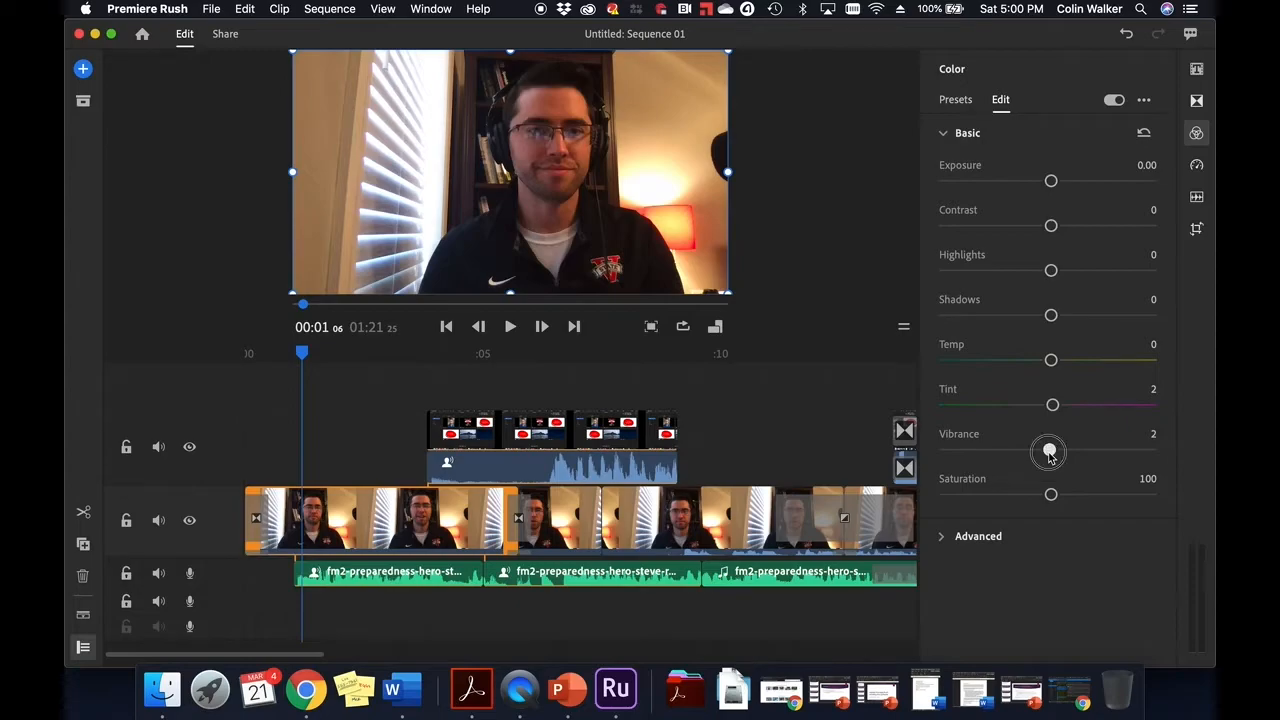
{"action": "left_click_drag", "start_coordinate": [1050, 455], "coordinate": [924, 435]}
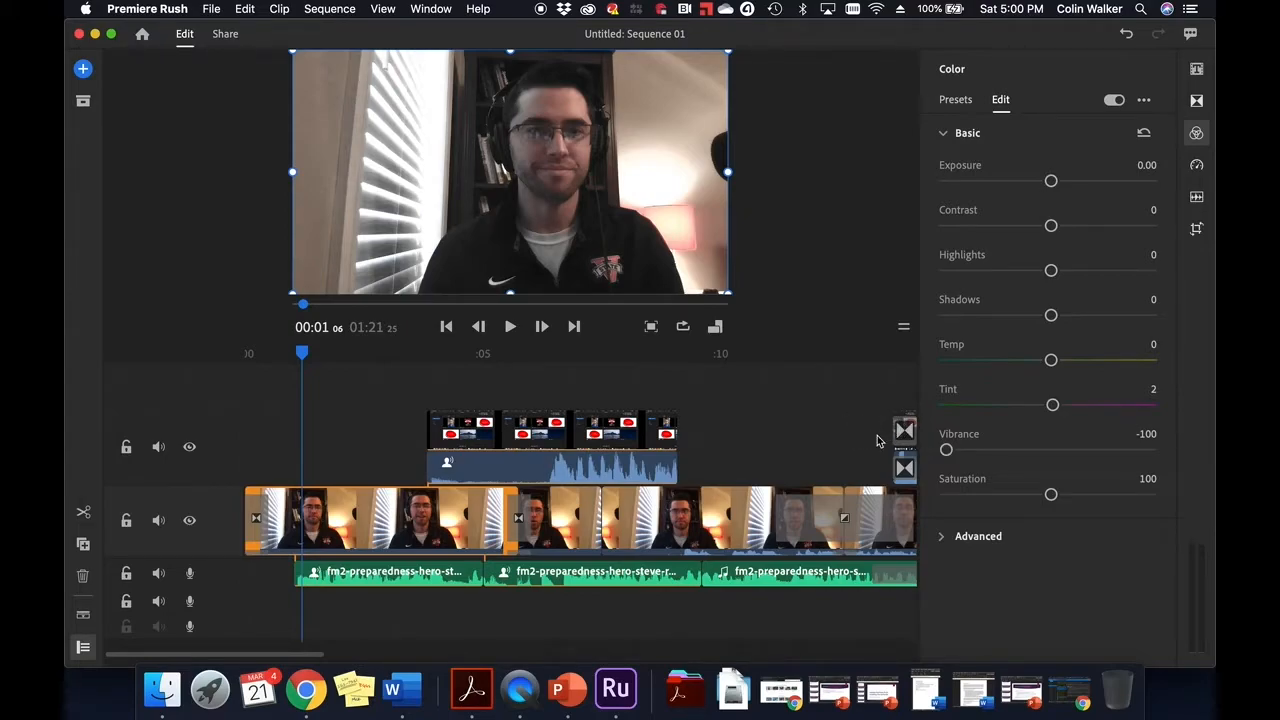
{"action": "left_click", "coordinate": [1053, 451]}
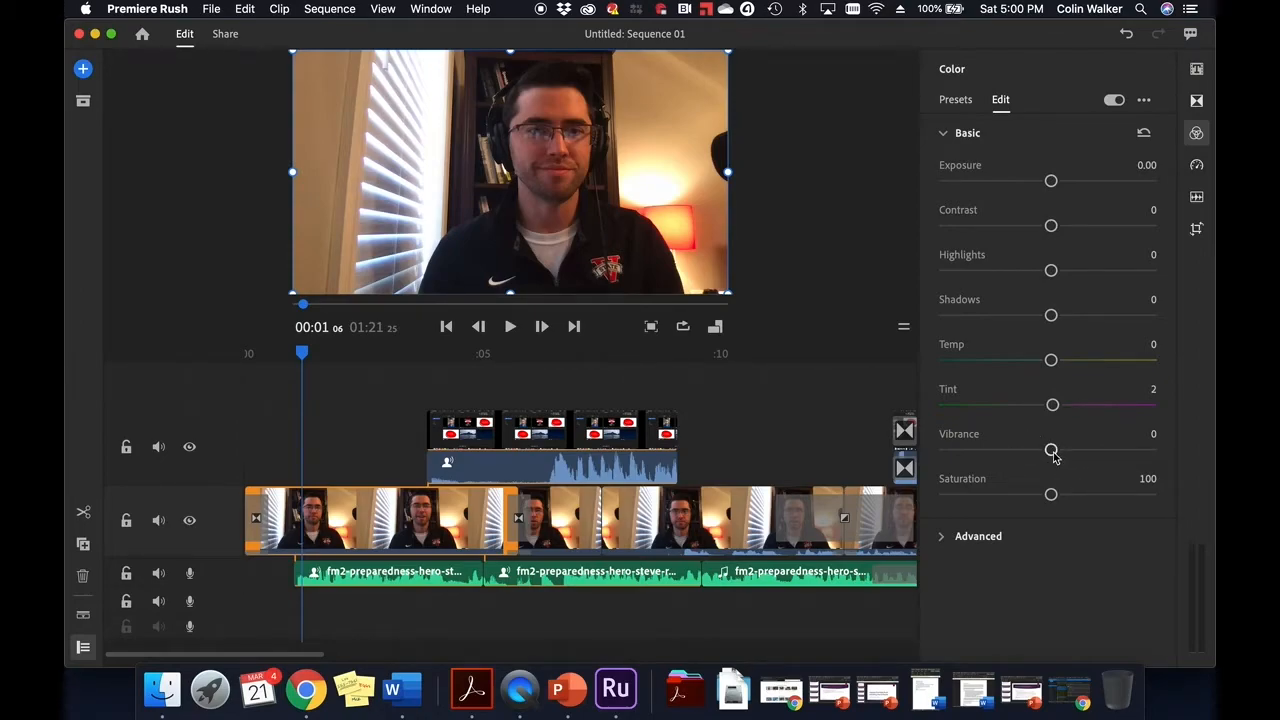
{"action": "left_click_drag", "start_coordinate": [1057, 410], "coordinate": [1052, 406]}
{"action": "mouse_move", "coordinate": [1051, 496]}
{"action": "left_mouse_down"}
{"action": "mouse_move", "coordinate": [1143, 486]}
{"action": "mouse_move", "coordinate": [945, 490]}
{"action": "mouse_move", "coordinate": [1051, 495]}
{"action": "left_mouse_up"}
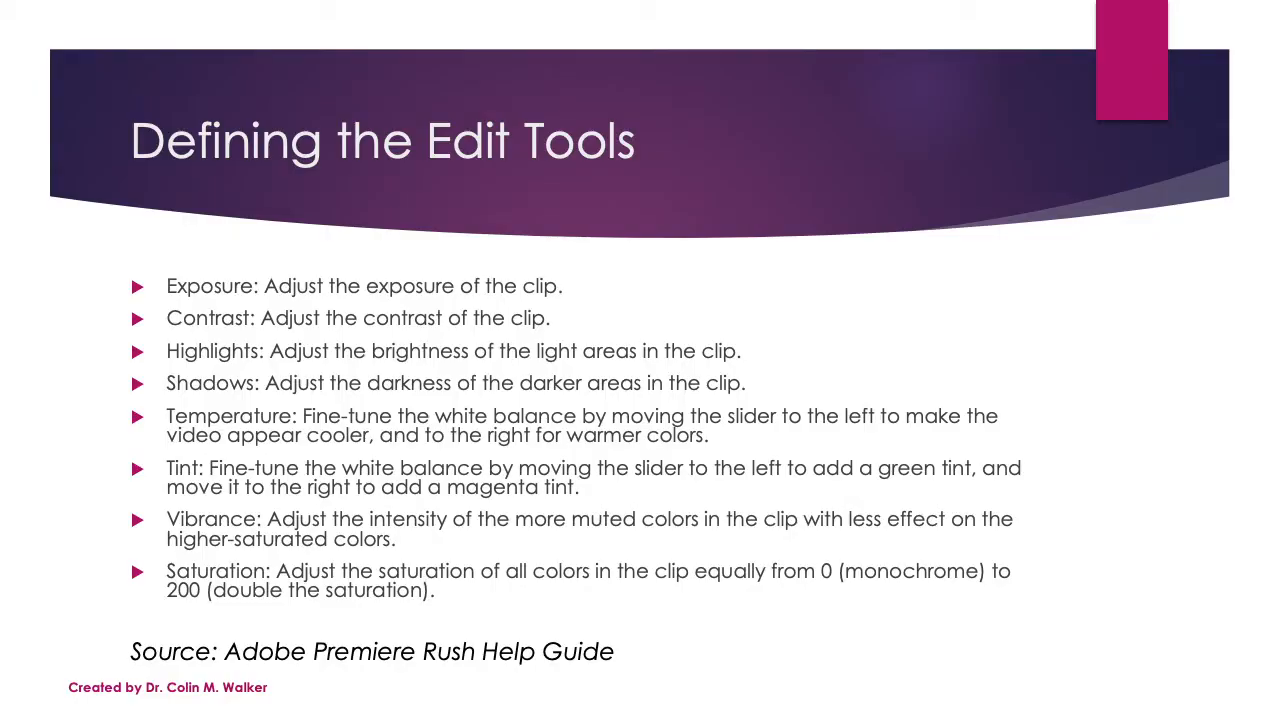
{"action": "key", "text": "Right"}
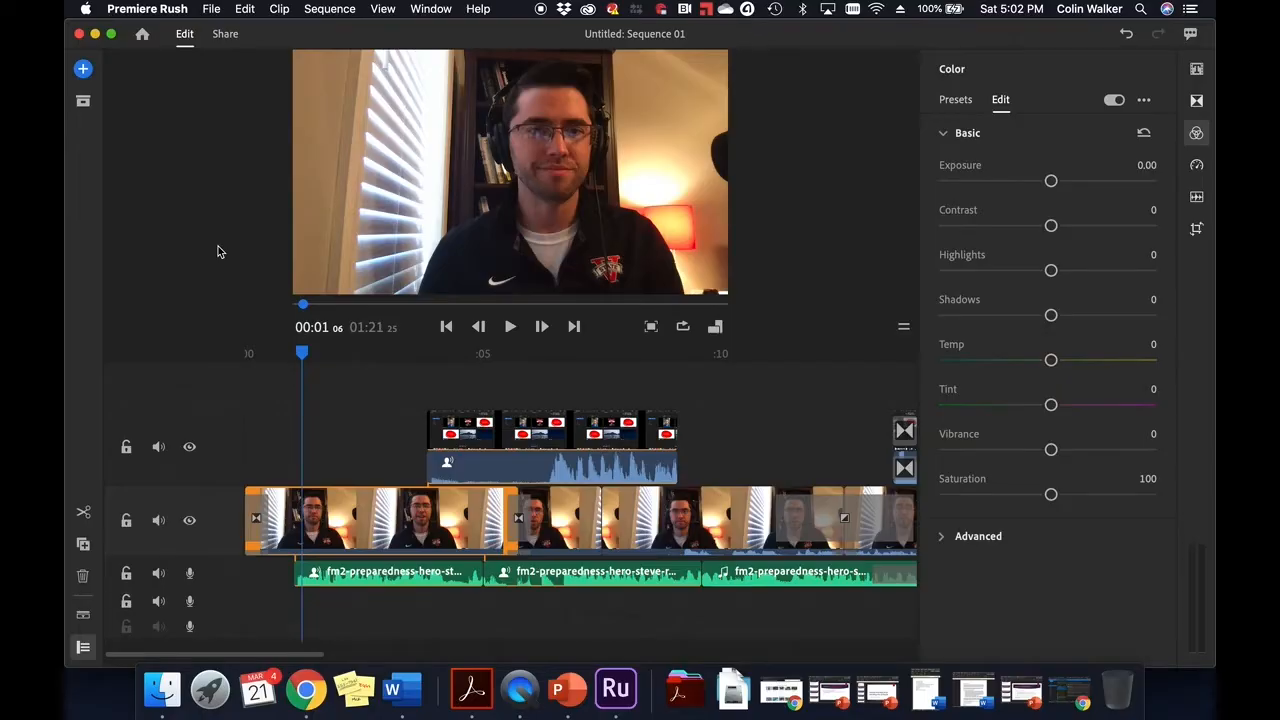
Show the Advanced color adjustments instead of Basic, try Faded Film and Sharpening at -100, and restore both to 0.
{"action": "left_click", "coordinate": [947, 135]}
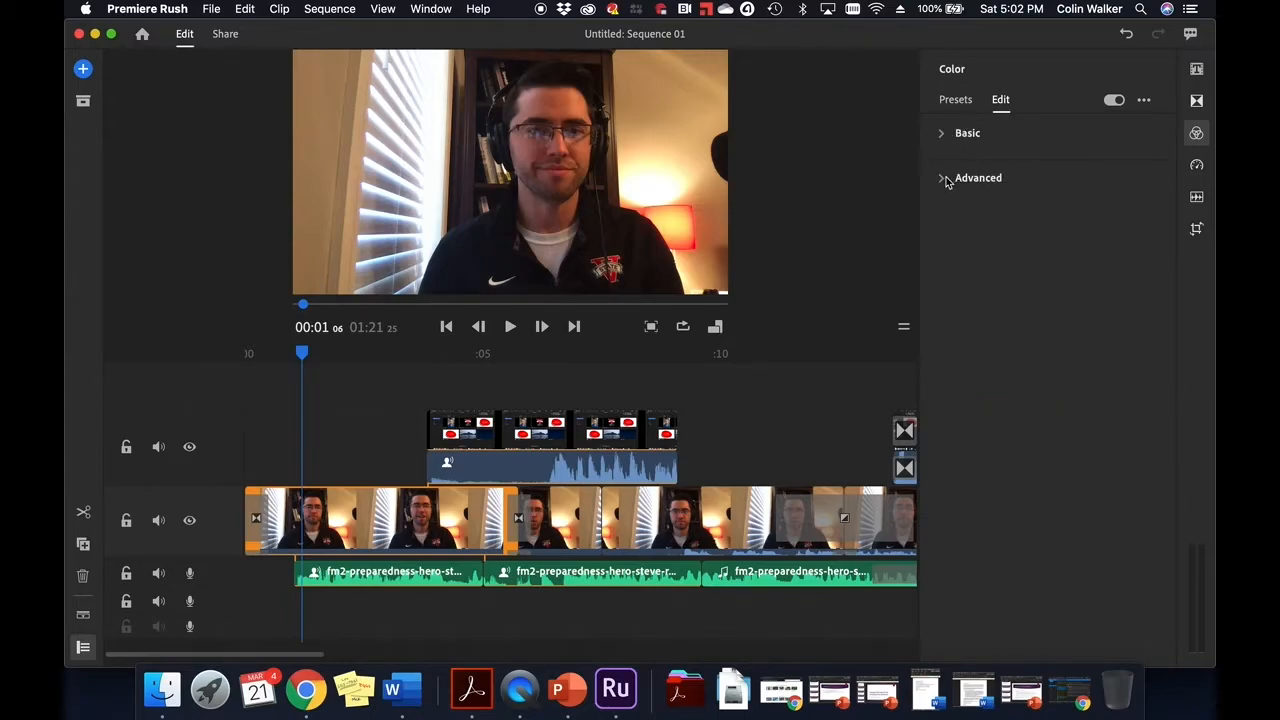
{"action": "left_click", "coordinate": [944, 179]}
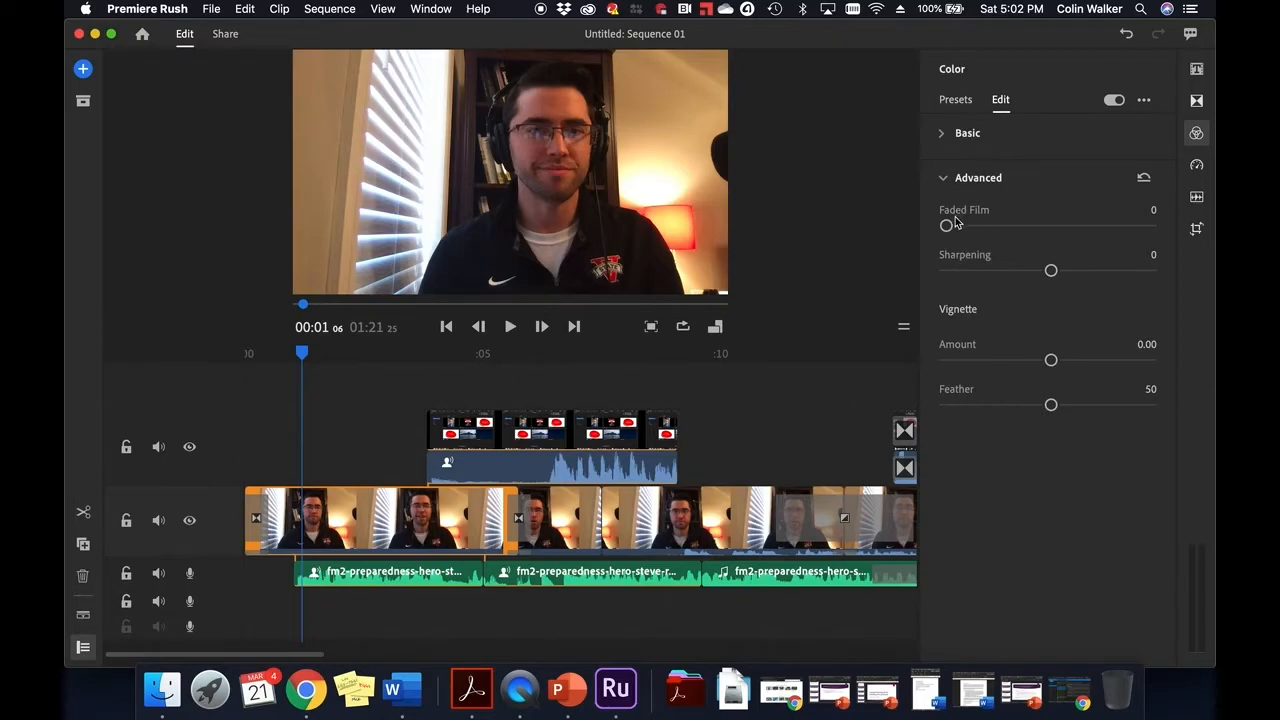
{"action": "mouse_move", "coordinate": [947, 226]}
{"action": "left_mouse_down"}
{"action": "mouse_move", "coordinate": [1135, 230]}
{"action": "mouse_move", "coordinate": [922, 222]}
{"action": "left_mouse_up"}
{"action": "left_click_drag", "start_coordinate": [1051, 270], "coordinate": [942, 249]}
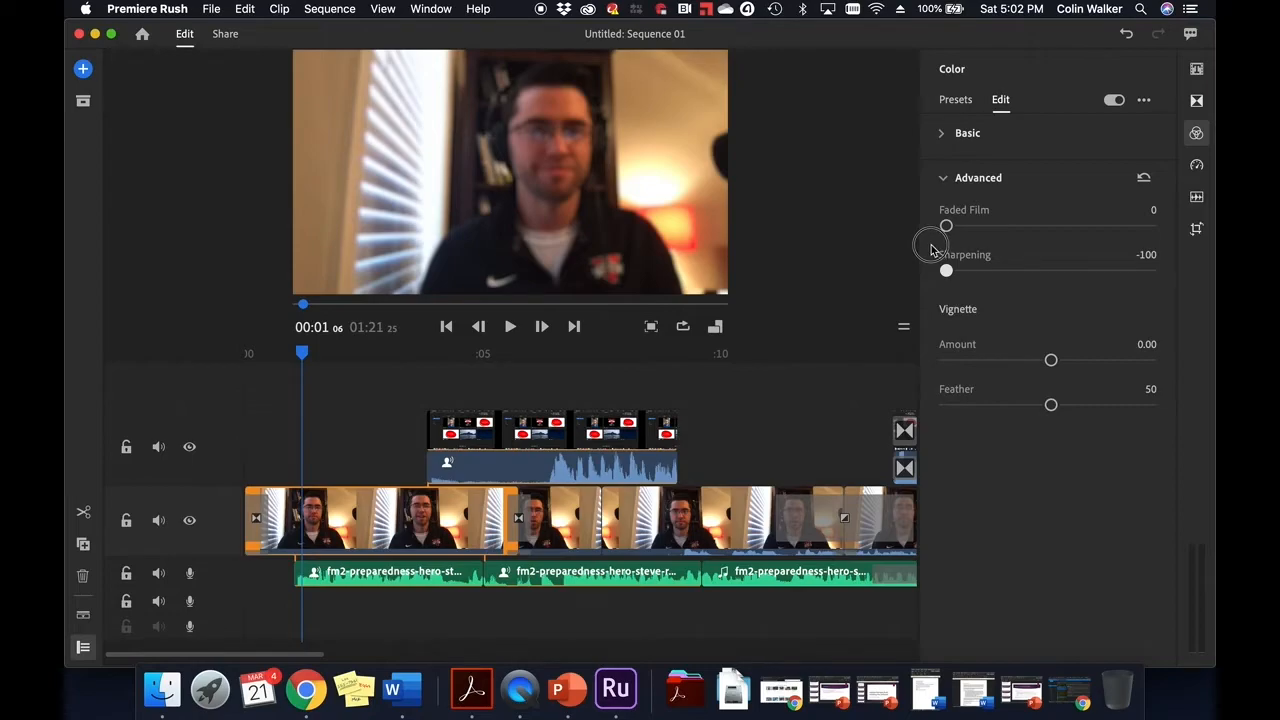
{"action": "left_click_drag", "start_coordinate": [932, 249], "coordinate": [1050, 270]}
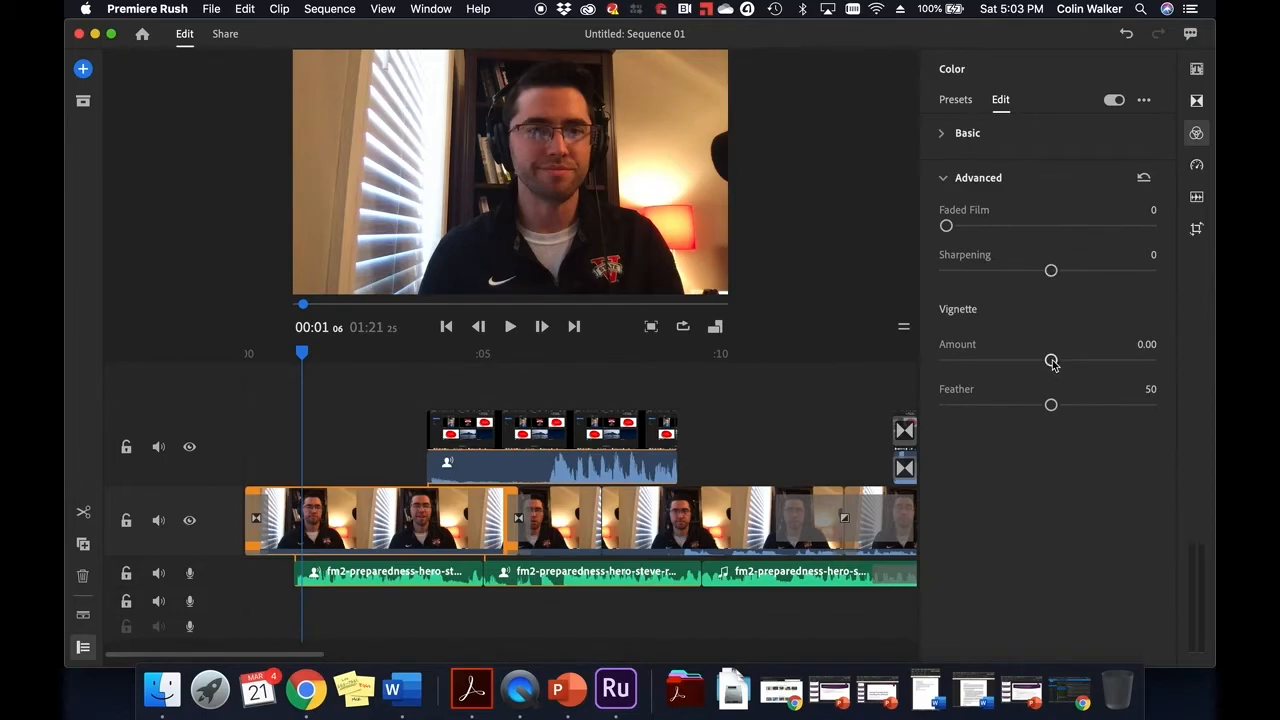
Try the vignette Amount at -3.00 and at 3.00 on the clip.
{"action": "left_click_drag", "start_coordinate": [1053, 362], "coordinate": [929, 362]}
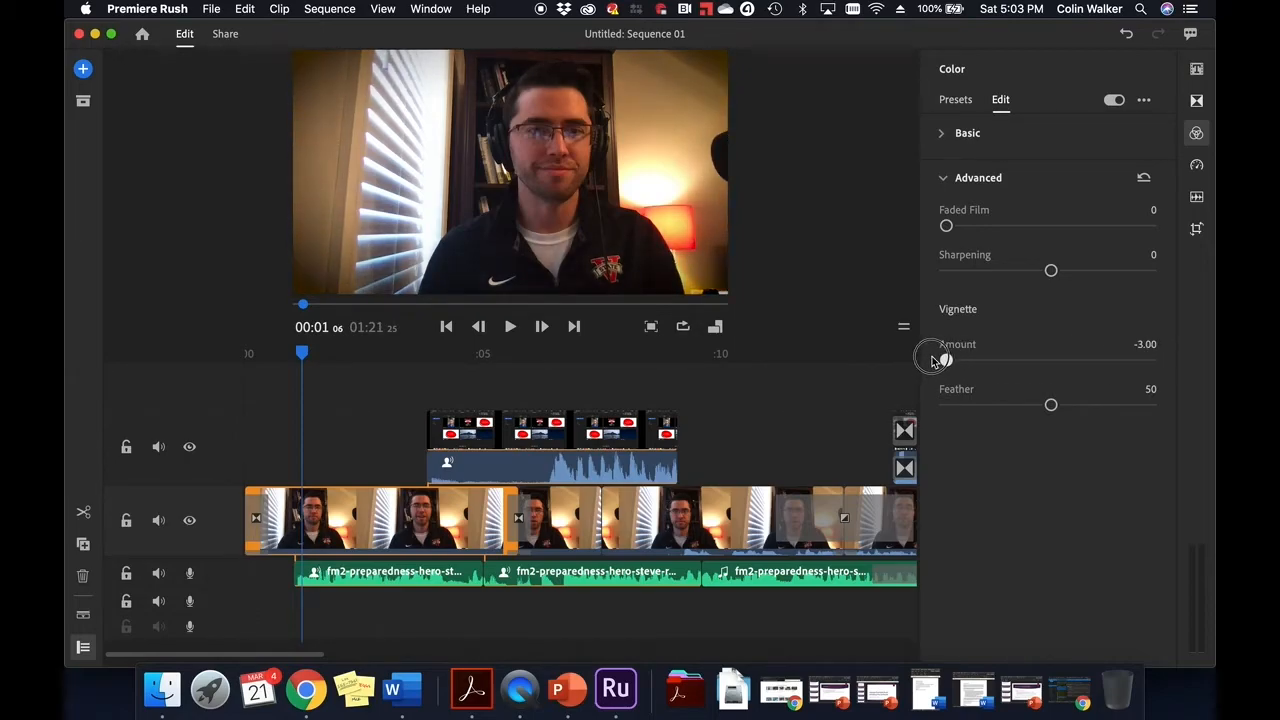
{"action": "left_click_drag", "start_coordinate": [933, 360], "coordinate": [1177, 354]}
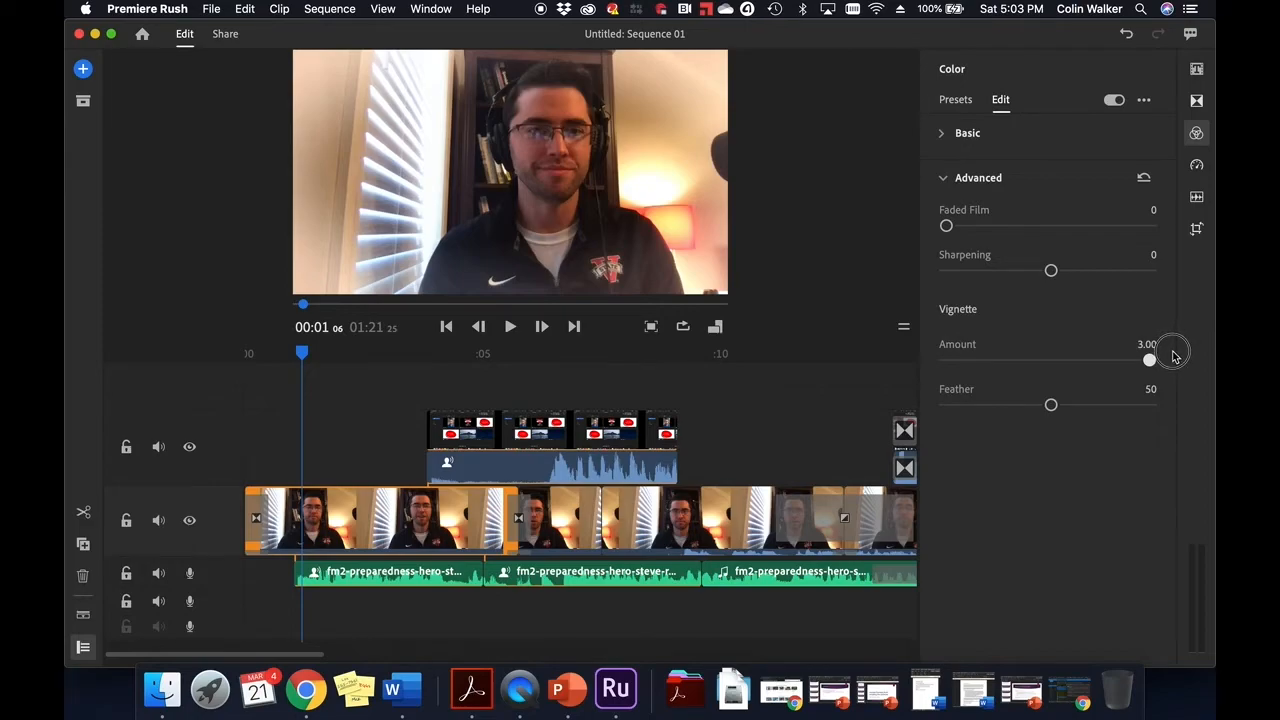
{"action": "left_click_drag", "start_coordinate": [1150, 358], "coordinate": [1175, 375]}
Try the vignette Feather at 100 and 0, restore it to 50, and return the vignette Amount to neutral.
{"action": "left_click_drag", "start_coordinate": [1051, 405], "coordinate": [1151, 390]}
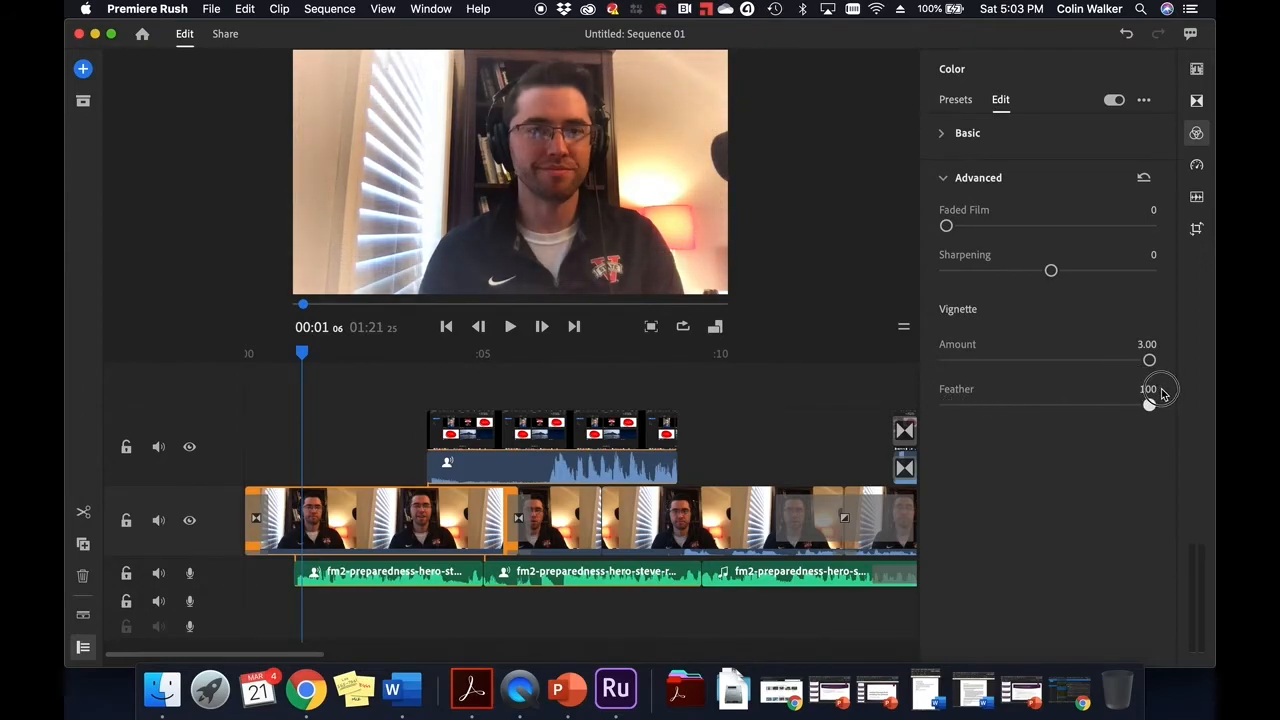
{"action": "left_click_drag", "start_coordinate": [1158, 390], "coordinate": [935, 395]}
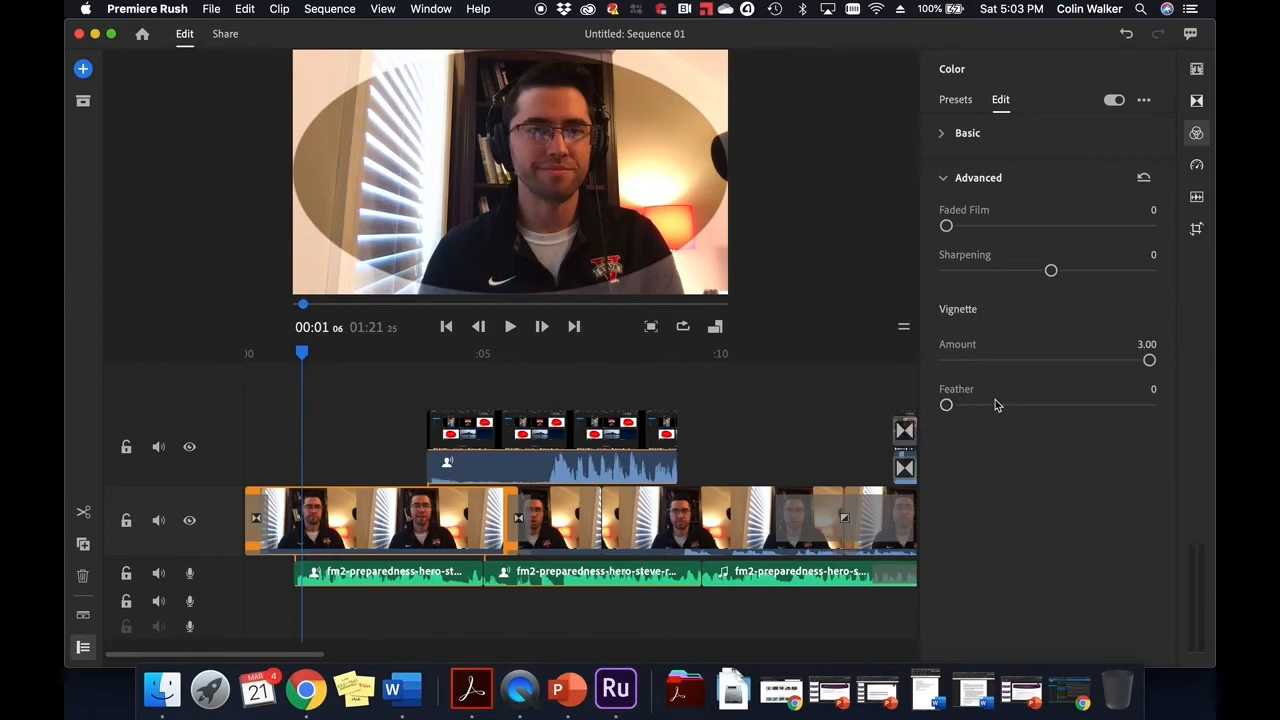
{"action": "left_click", "coordinate": [1051, 404]}
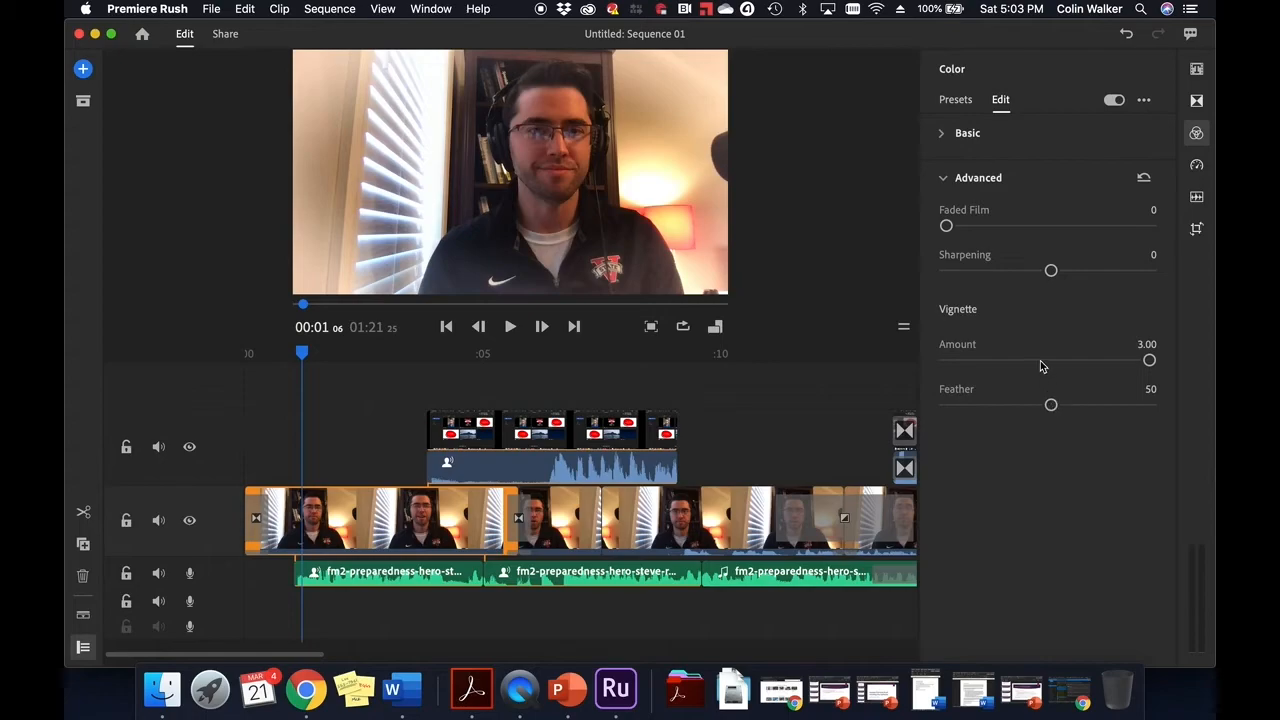
{"action": "left_click", "coordinate": [1048, 361]}
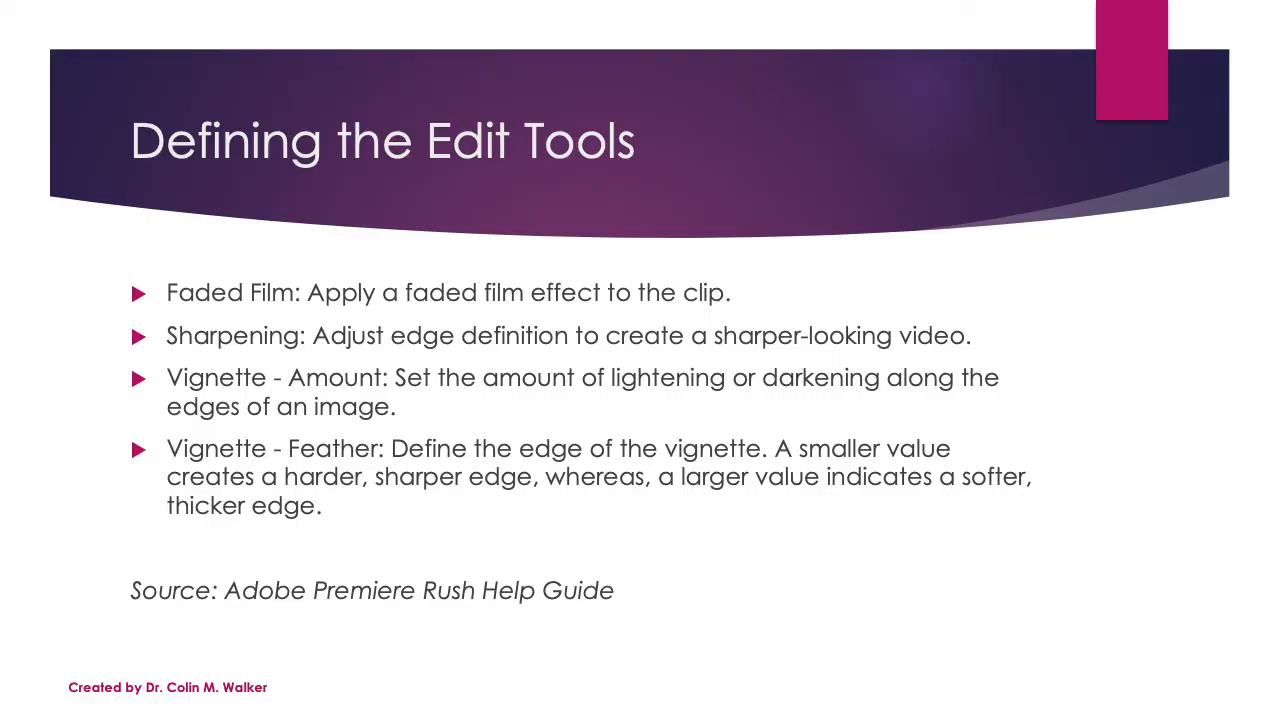
{"action": "key", "text": "Right"}
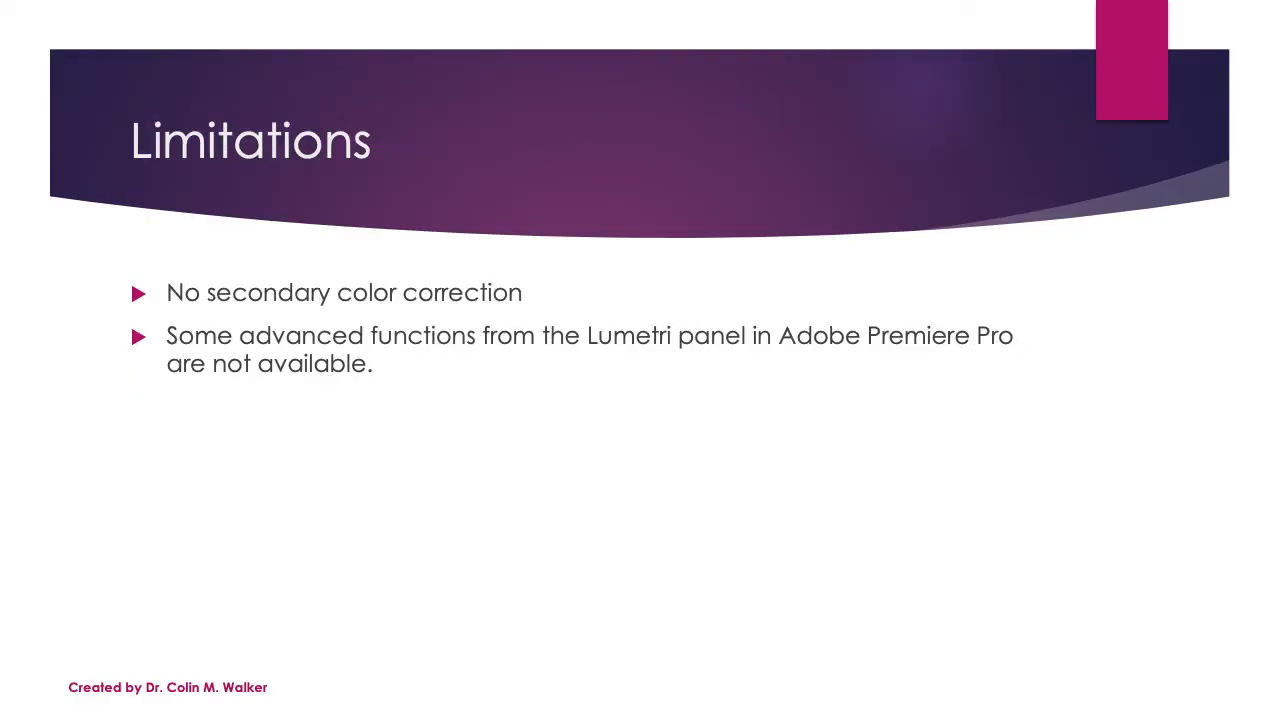